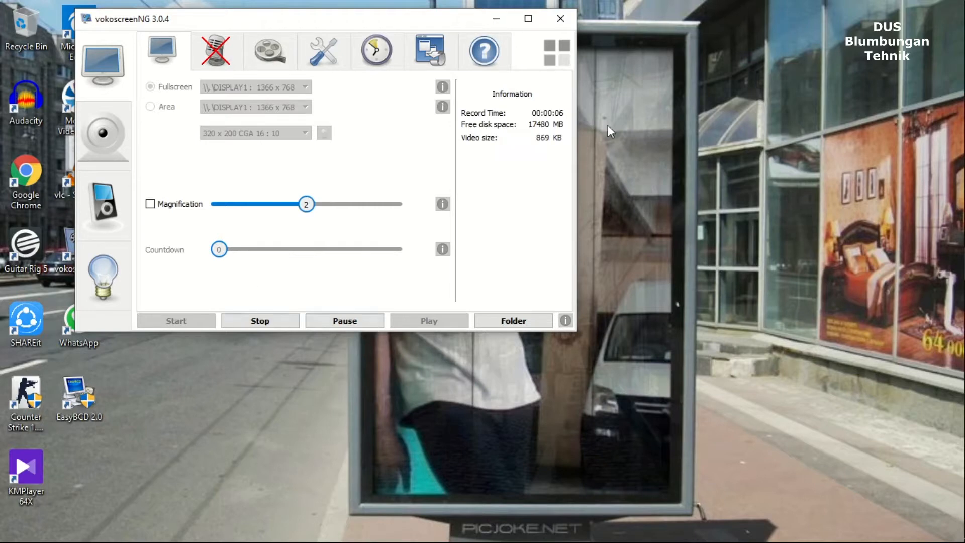
- Minimize the vokoscreenNG recorder window so the desktop is visible
click(496, 19)
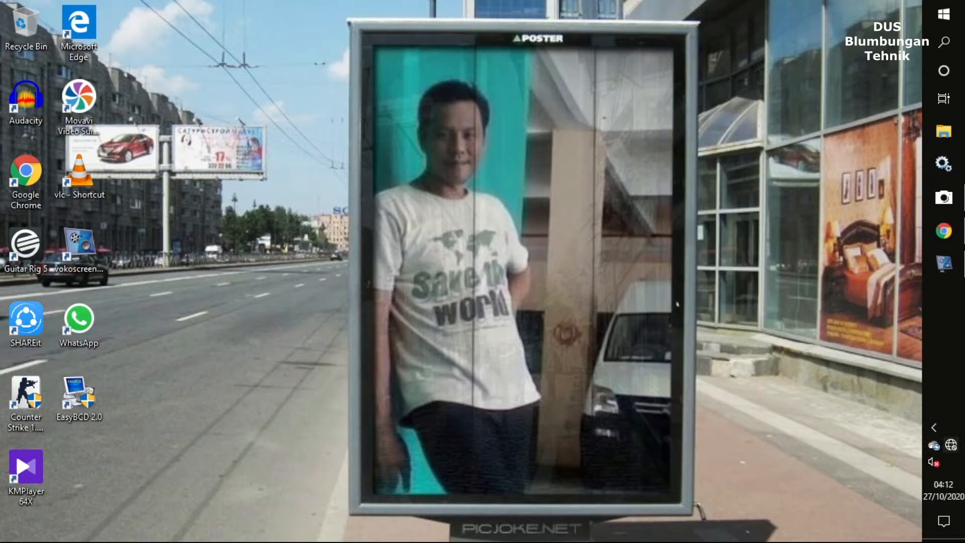
- Connect the PC to the open TOTOLINK_N300RT Wi-Fi network from the taskbar
click(950, 444)
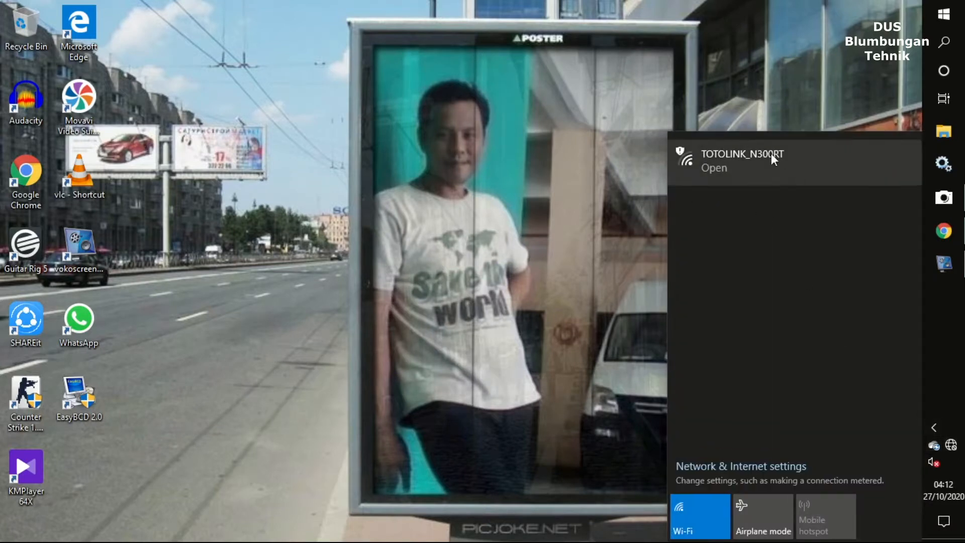
click(721, 154)
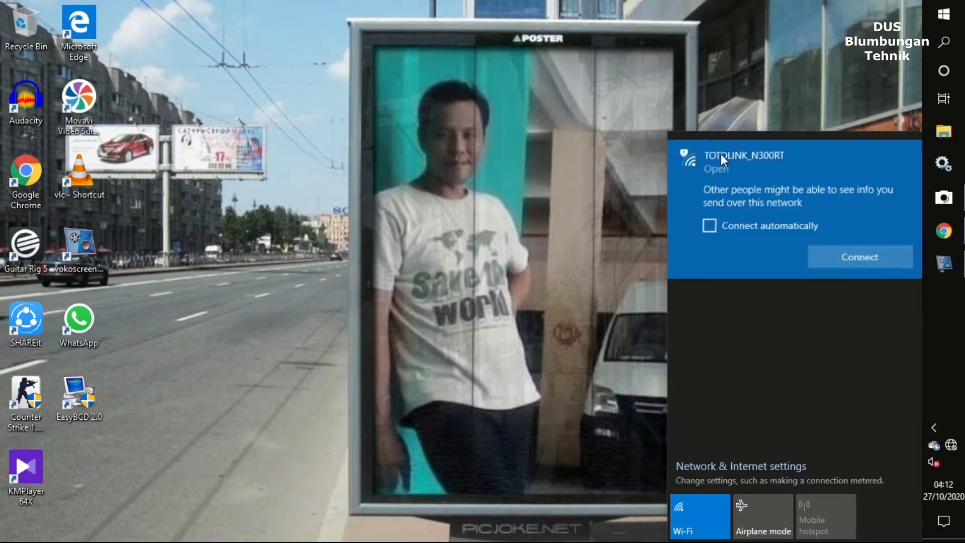
click(864, 253)
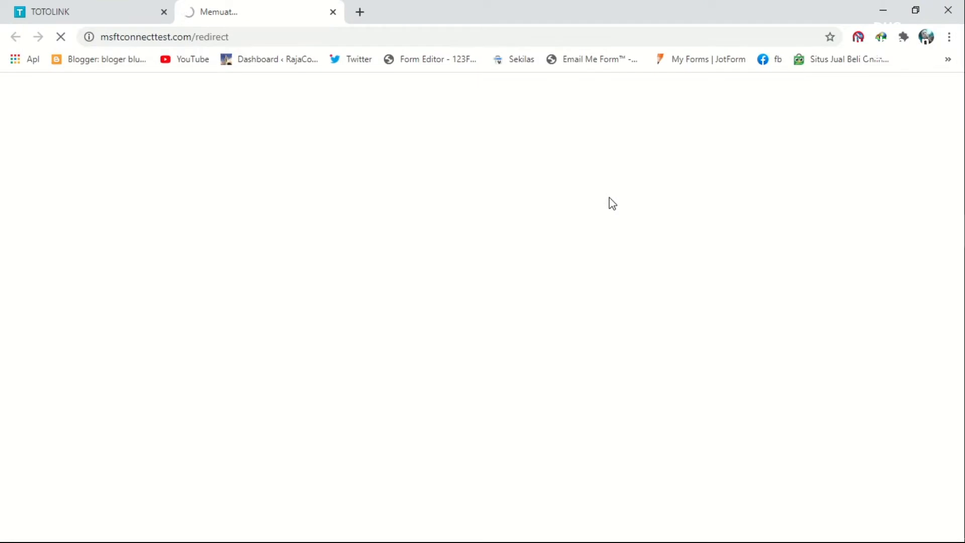
- Close the older TOTOLINK tab and enter the new login password in both password fields
click(164, 13)
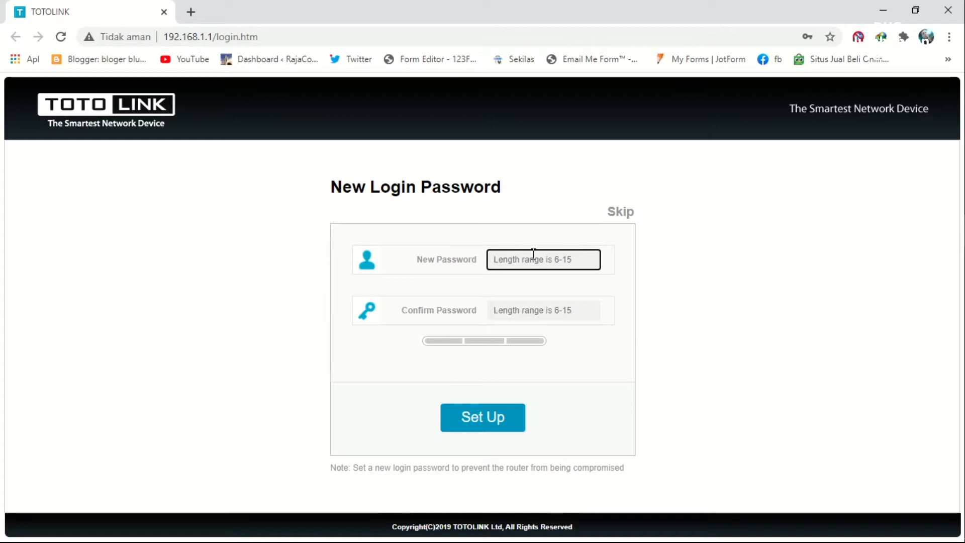
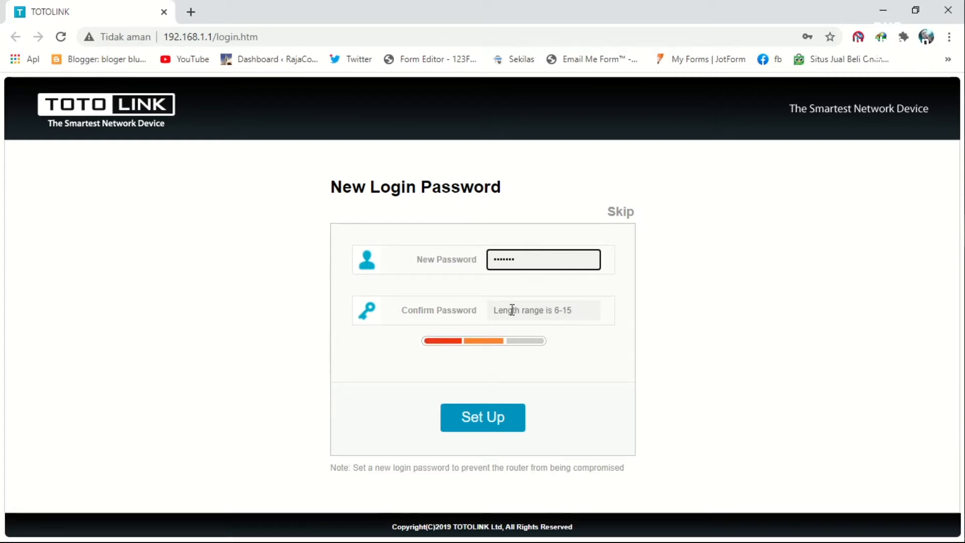
click(514, 310)
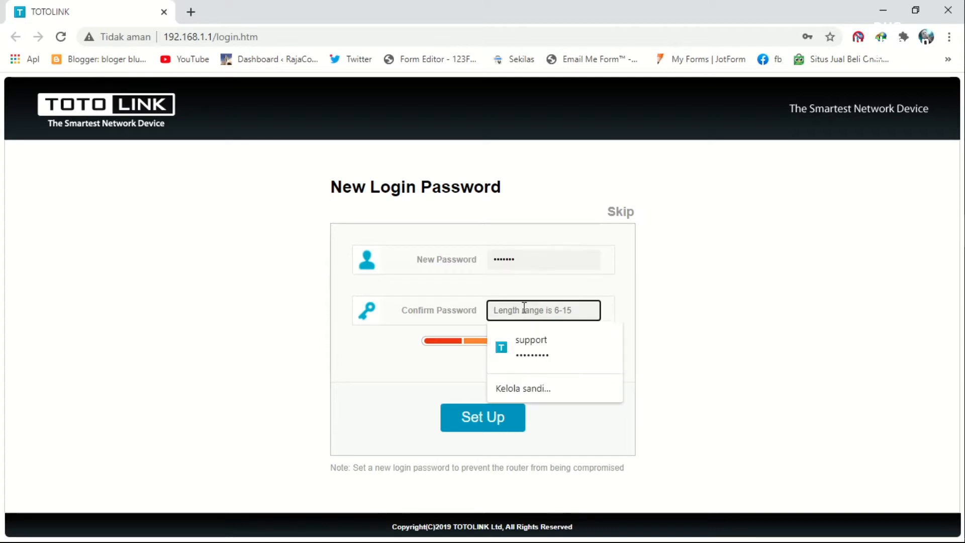
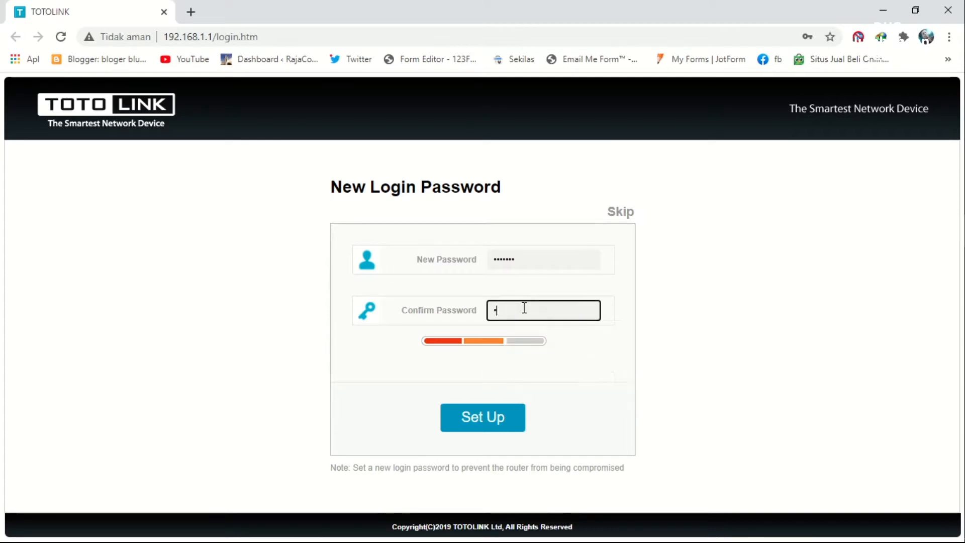
- Save the new router password, then submit USER LOGIN with the password and verification code
click(489, 420)
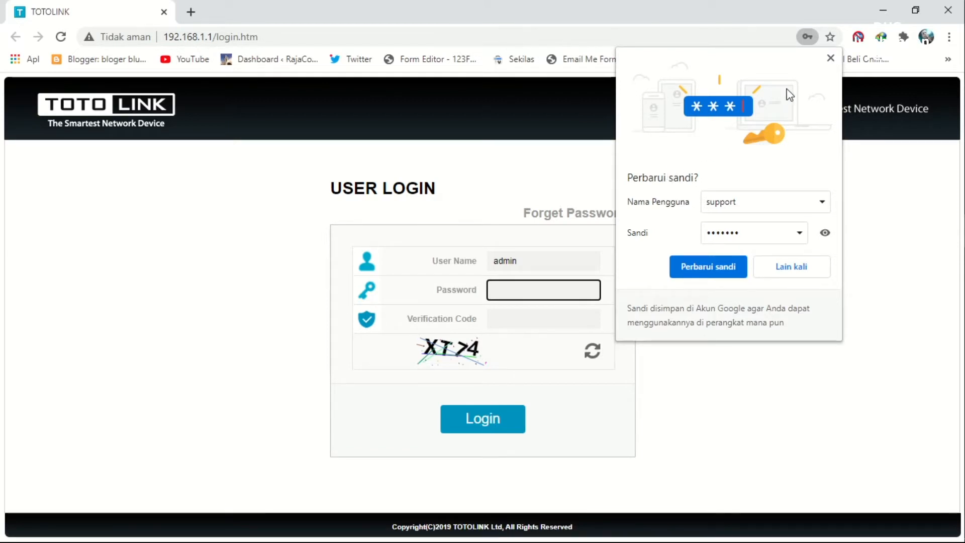
click(829, 60)
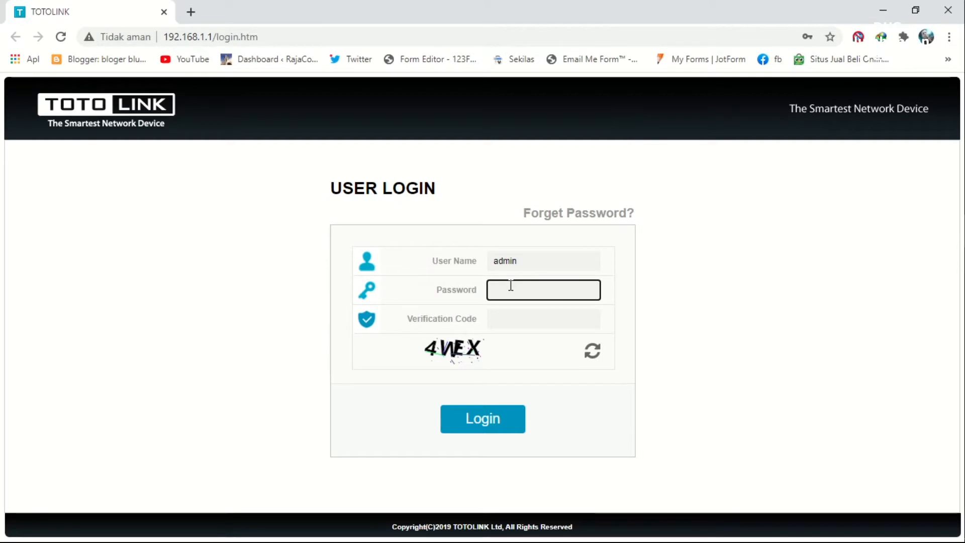
click(523, 313)
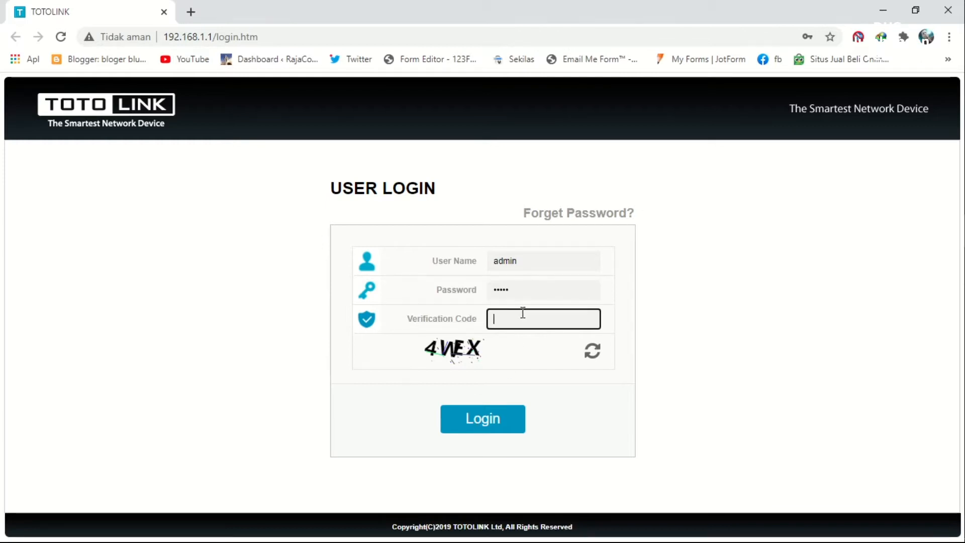
click(476, 423)
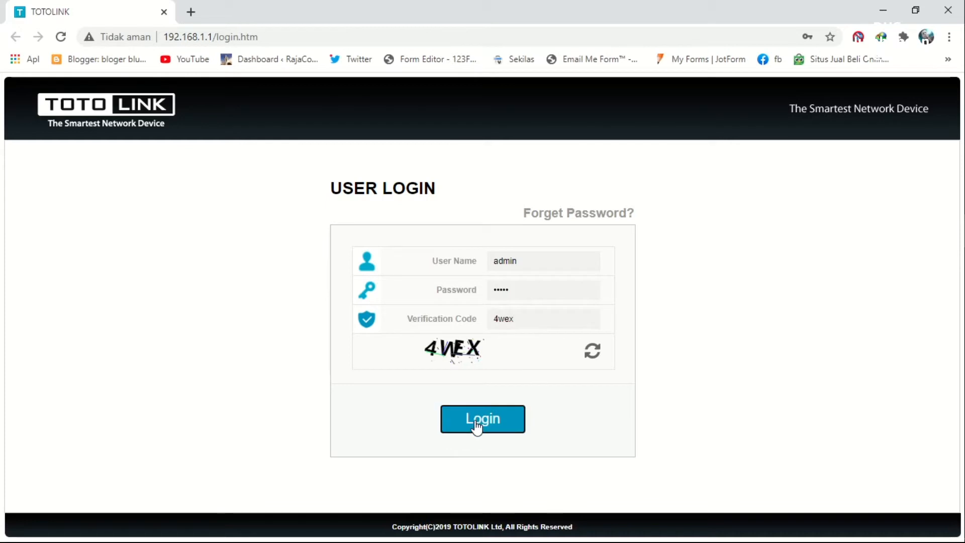
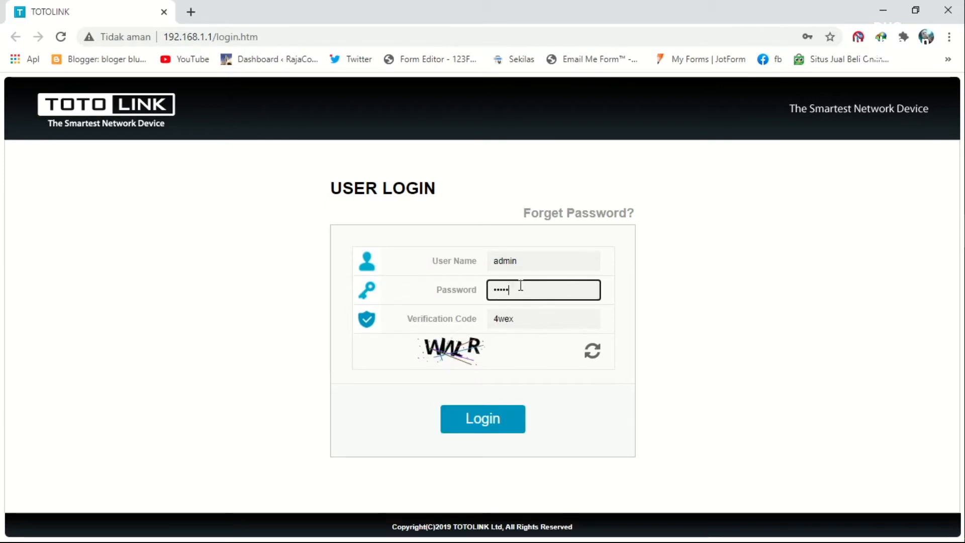
- Log in to the router with the admin password and the corrected verification code
drag(520, 285, 486, 288)
key(Tab)
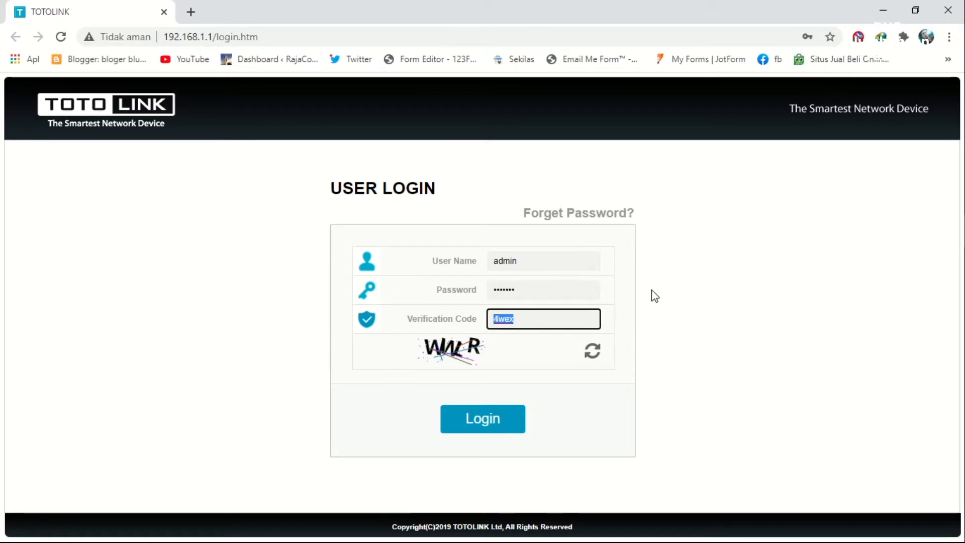
text(wwr)
key(BackSpace)
text(lr)
click(467, 415)
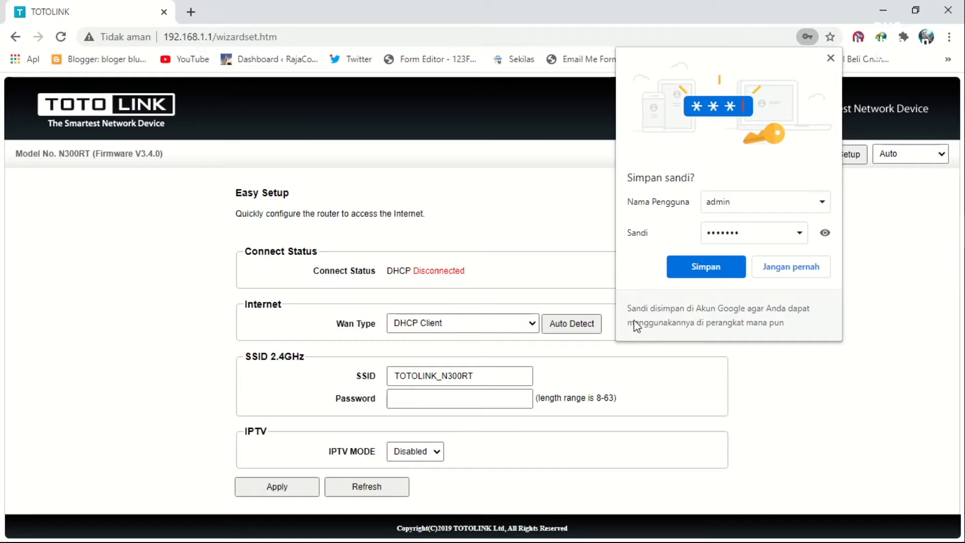
- Save the login password in Chrome, restore the browser window, and look over the Easy Setup page
click(727, 266)
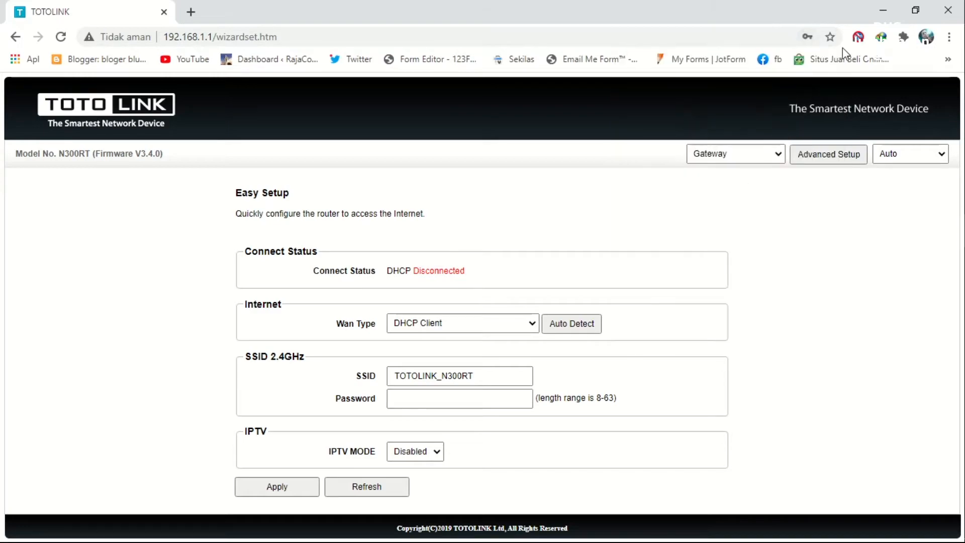
click(915, 10)
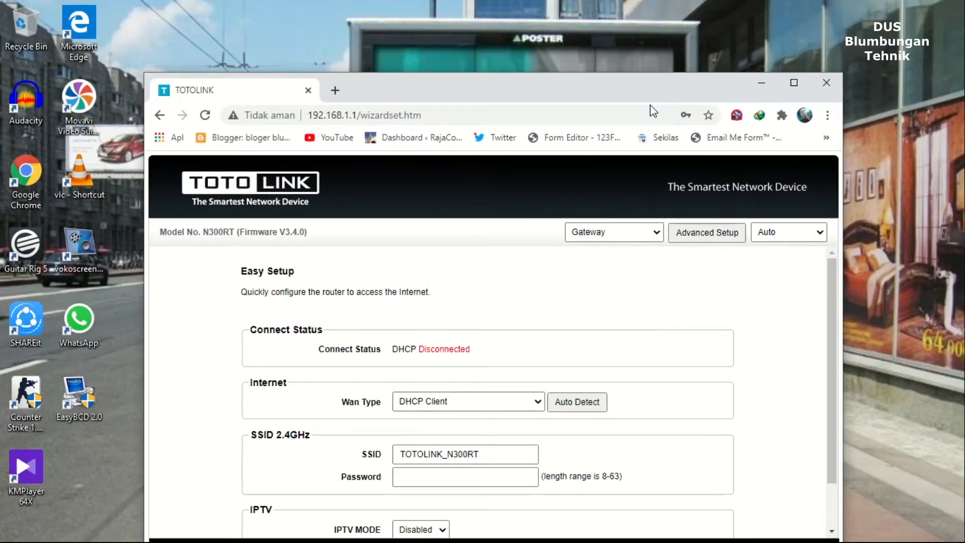
drag(640, 97, 589, 15)
scroll(619, 246, down, 2)
scroll(618, 246, up, 2)
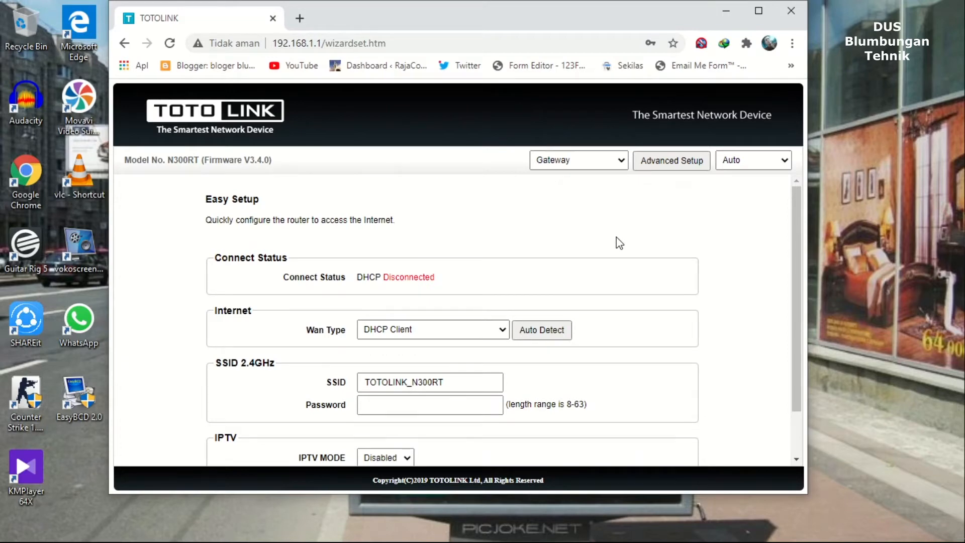
scroll(620, 243, down, 2)
scroll(619, 243, up, 2)
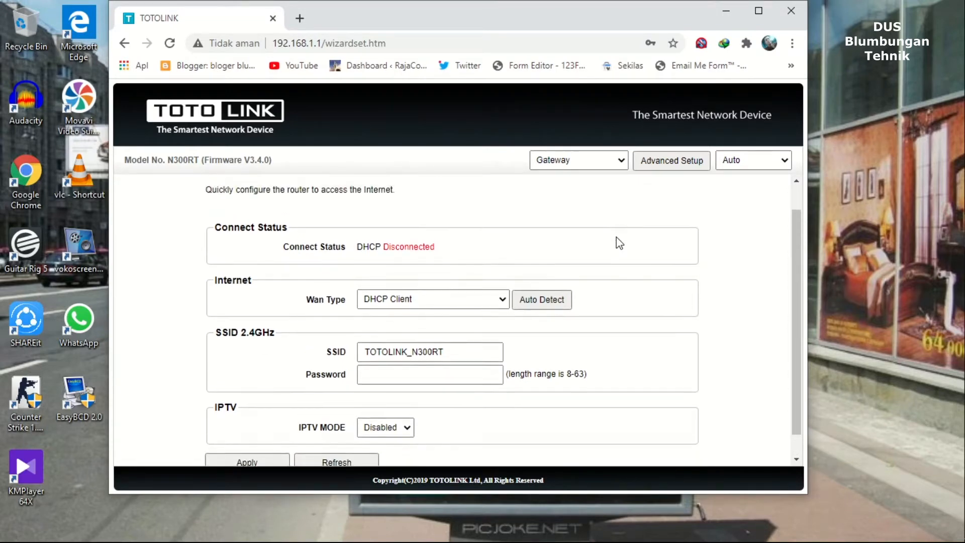
scroll(619, 243, down, 2)
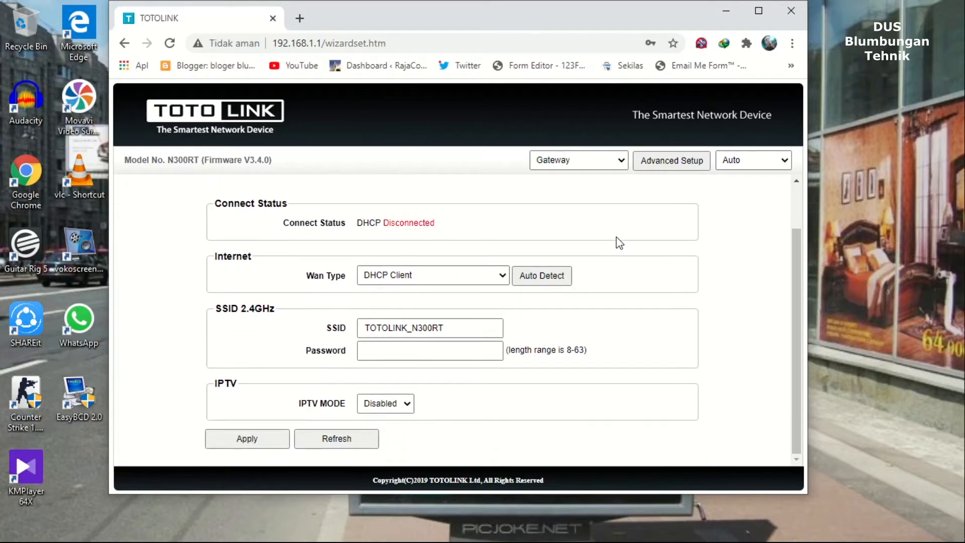
scroll(616, 237, up, 2)
- Check the Advanced Setup Status page and the Wireless menu, then return to Easy Setup
click(669, 164)
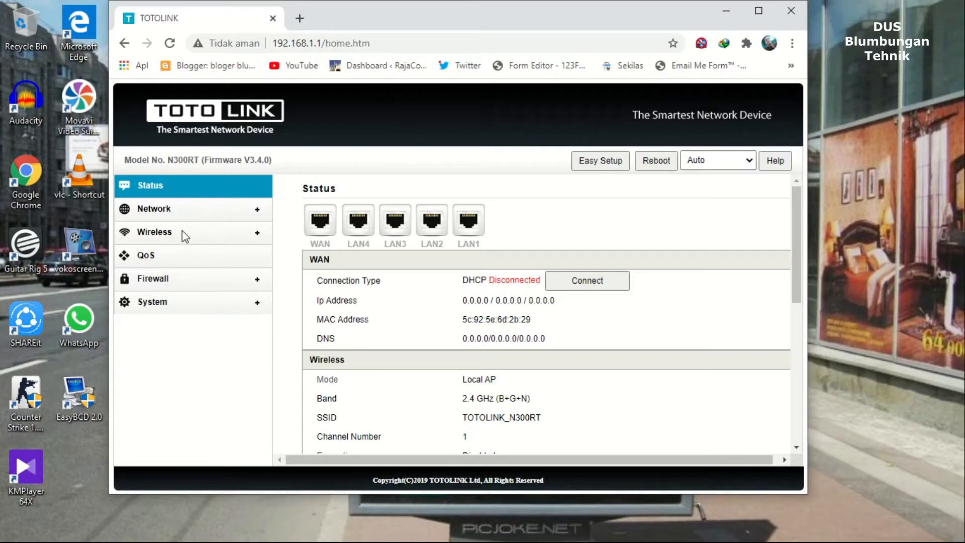
click(154, 233)
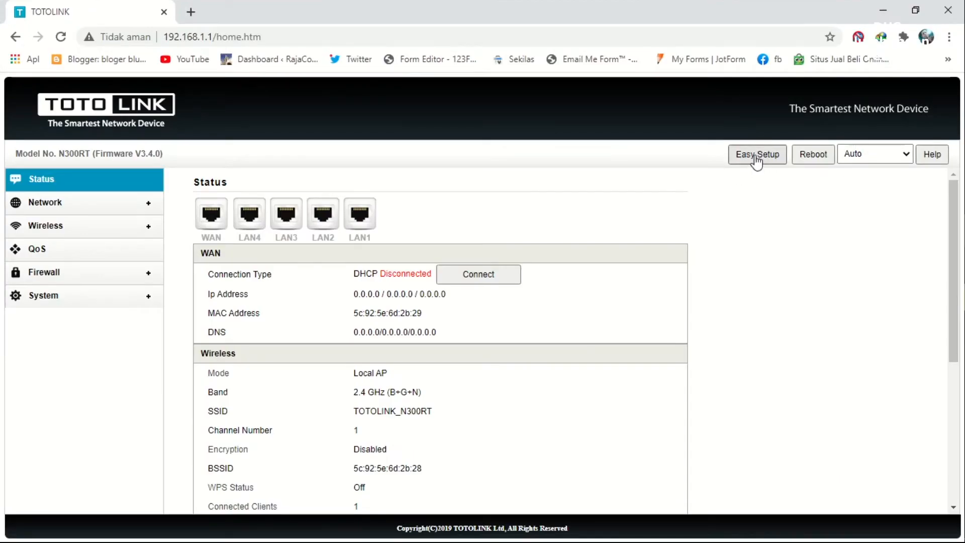
click(748, 163)
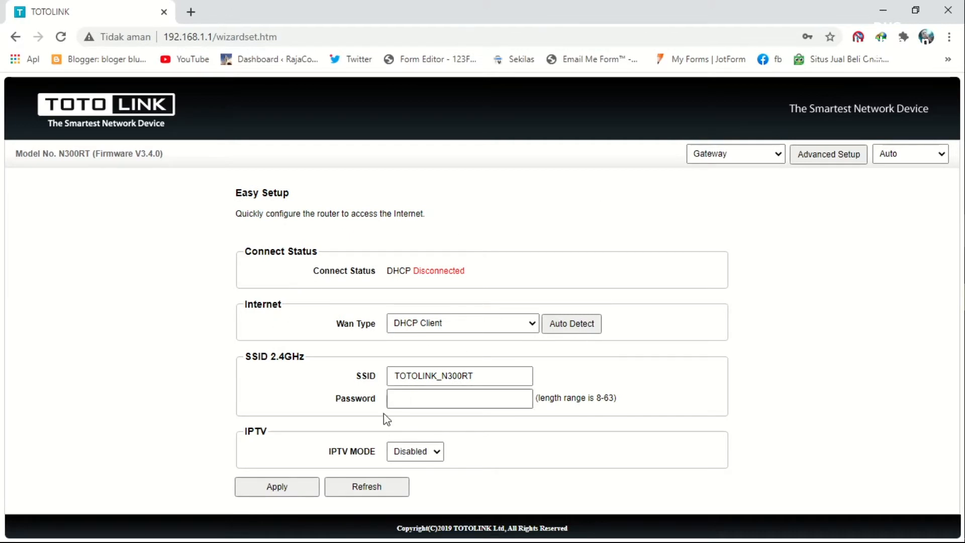
- Switch Easy Setup's operating mode to WISP Mode and review the Primary Router and Repeater fields
click(780, 158)
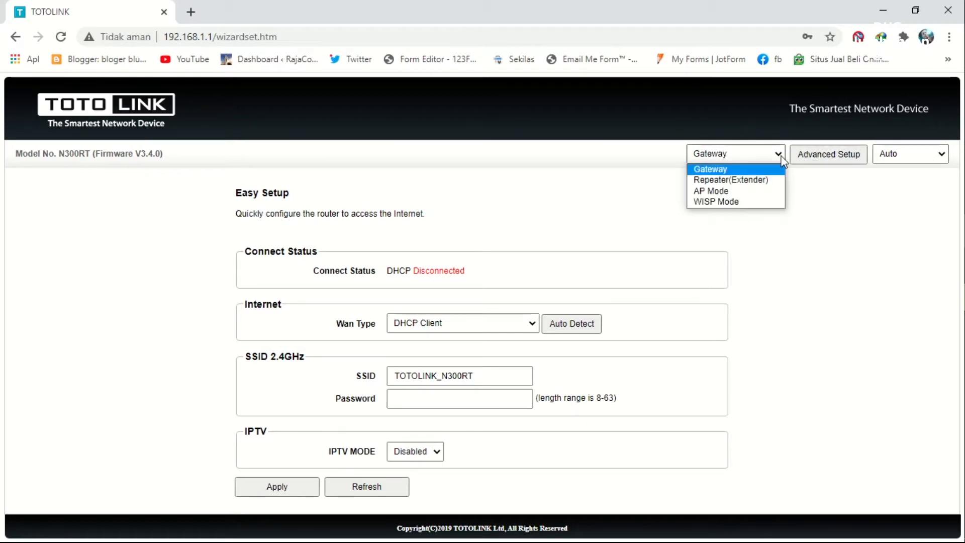
click(707, 202)
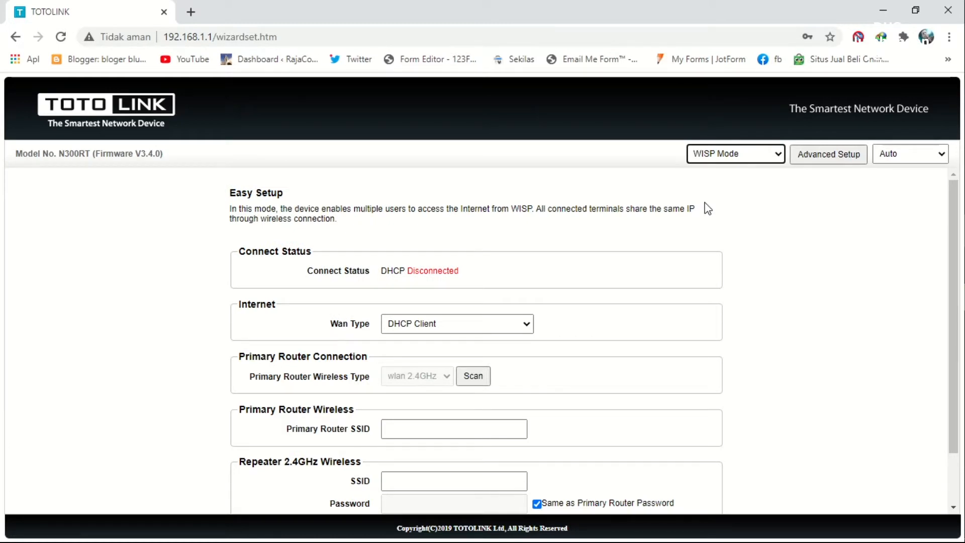
scroll(748, 247, down, 2)
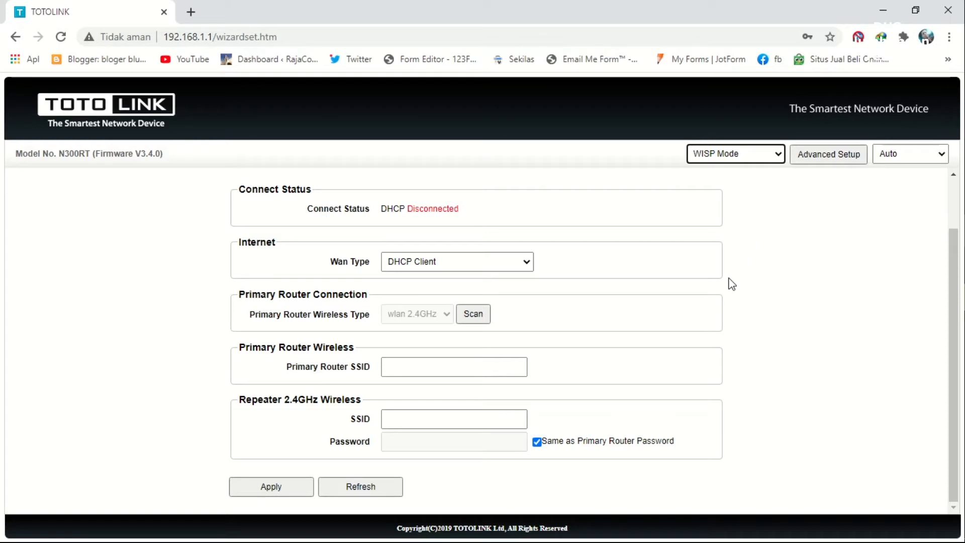
scroll(706, 352, up, 2)
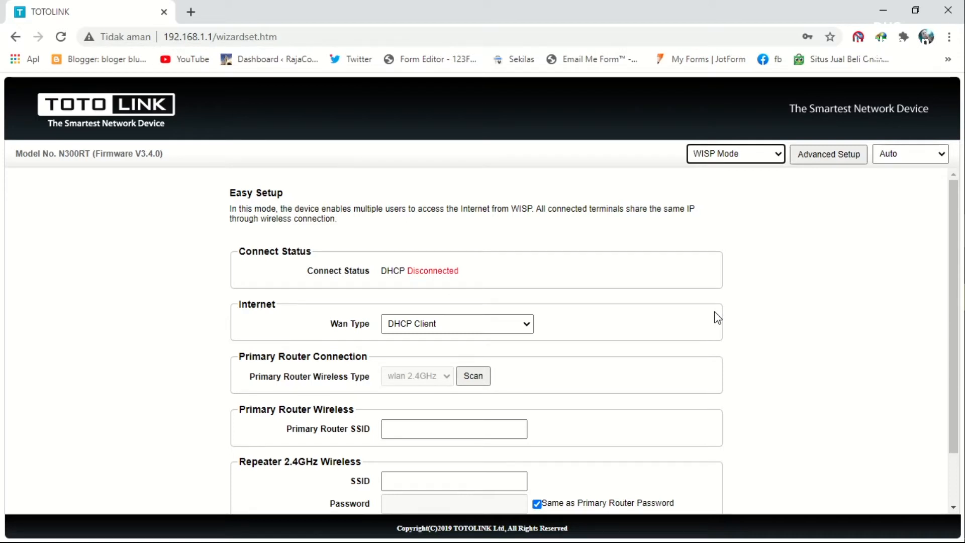
scroll(717, 318, down, 2)
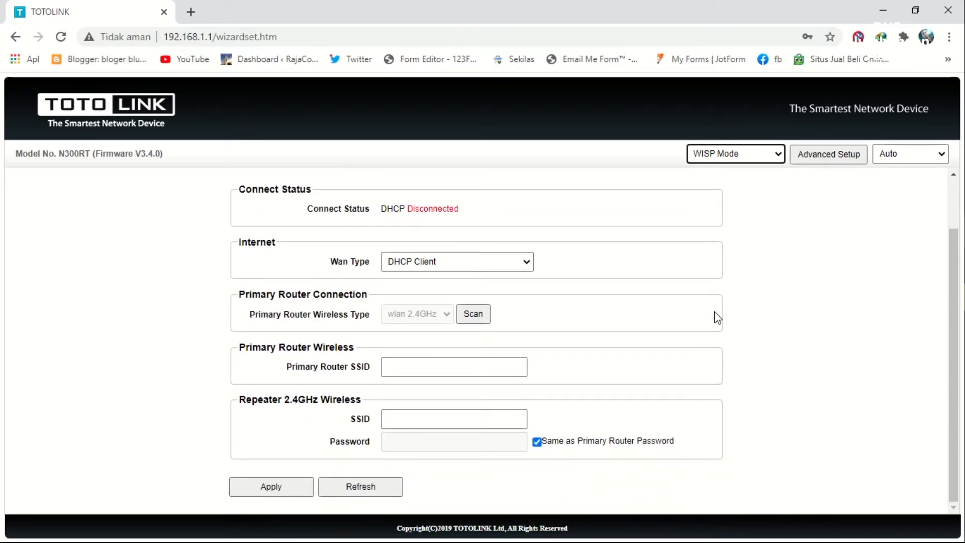
scroll(718, 318, up, 2)
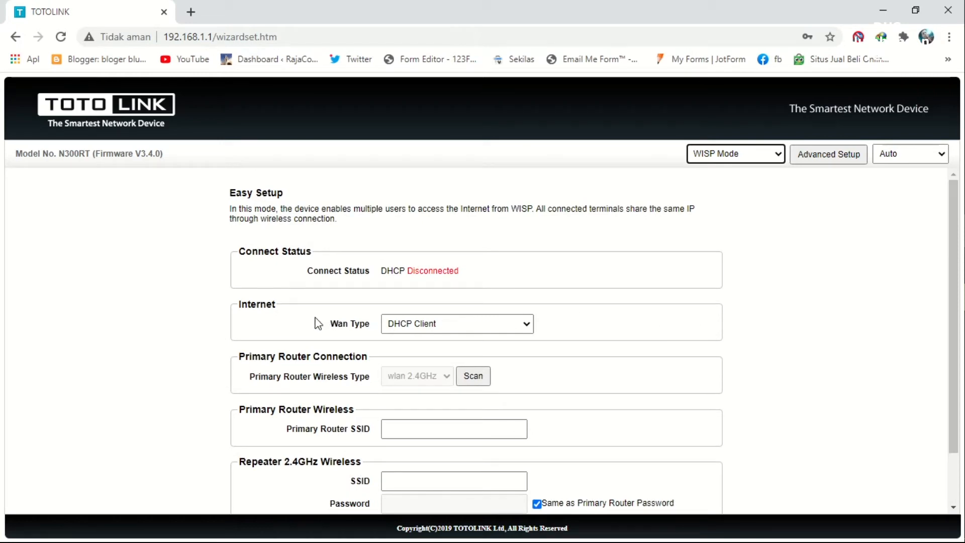
click(529, 327)
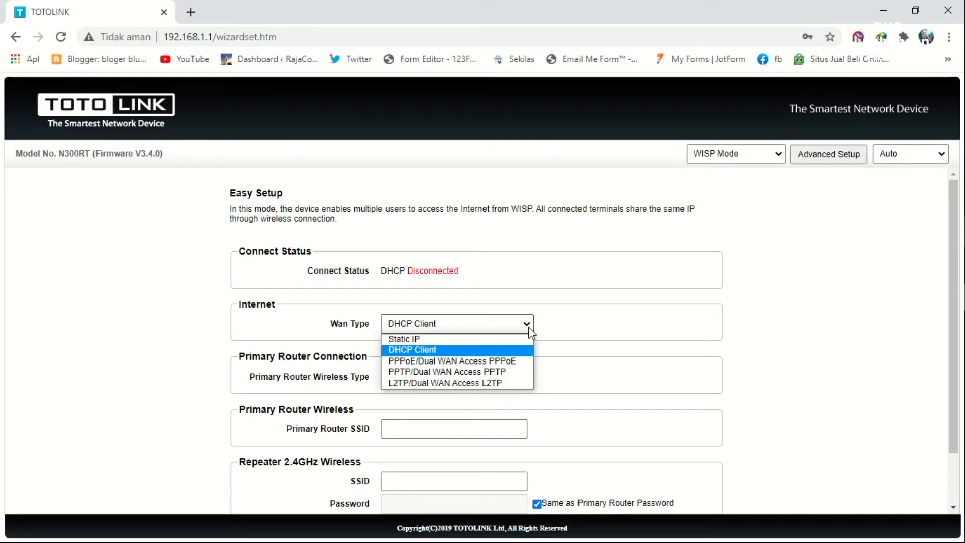
click(529, 327)
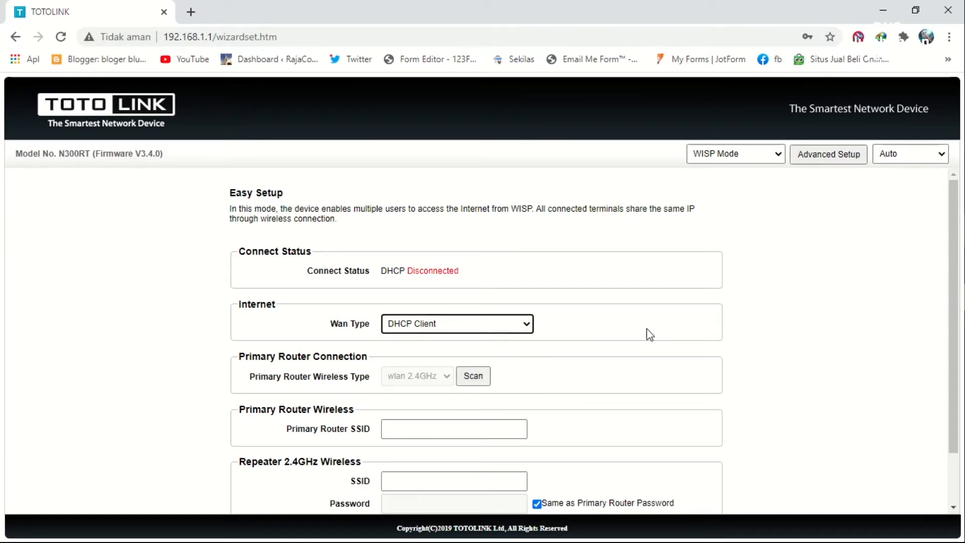
scroll(659, 320, down, 1)
scroll(658, 320, down, 1)
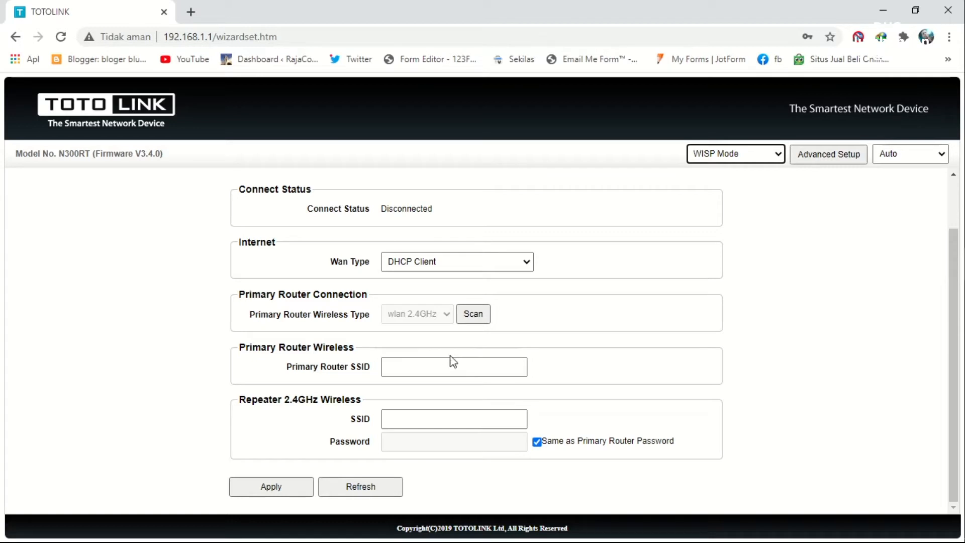
click(431, 366)
- Scan for networks, pick blumbungan tehnik as the primary router, and dismiss the password alert
click(476, 321)
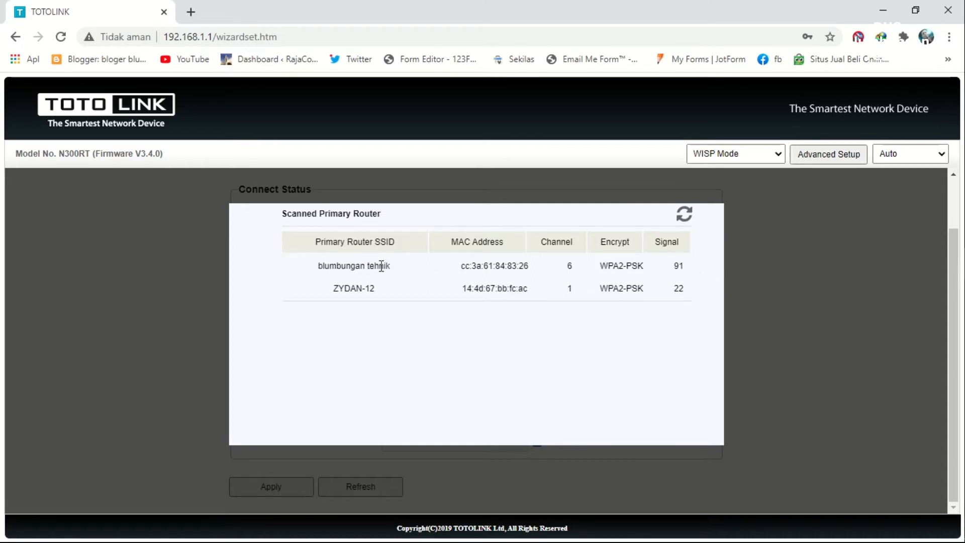
click(355, 266)
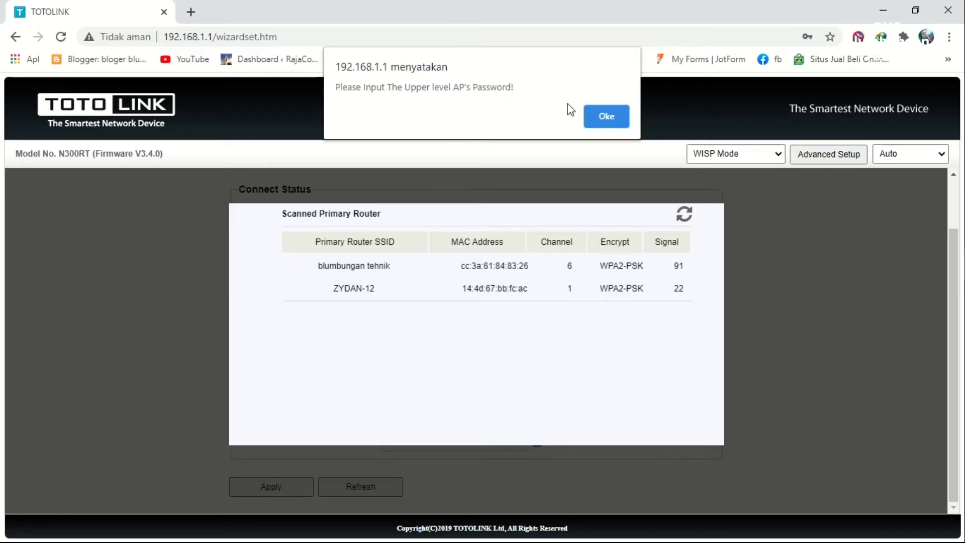
click(607, 119)
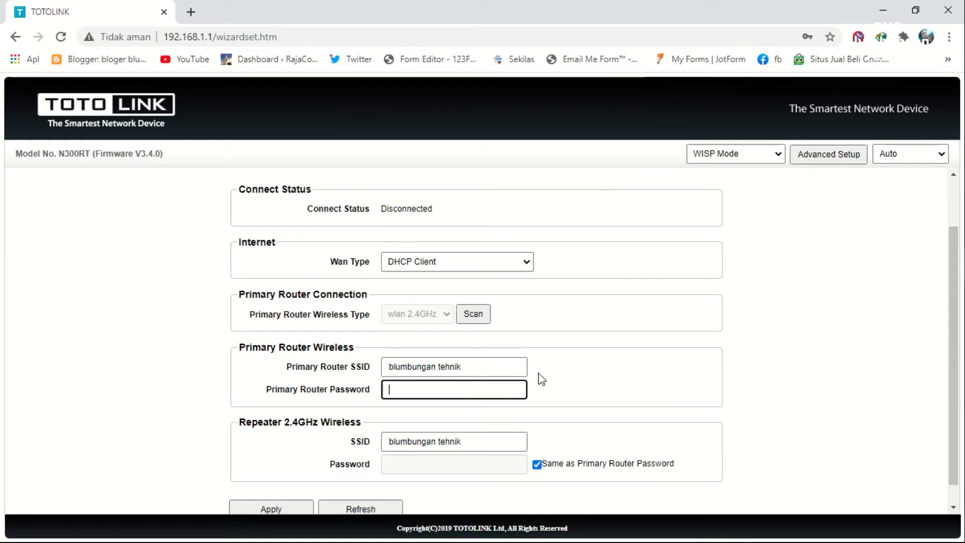
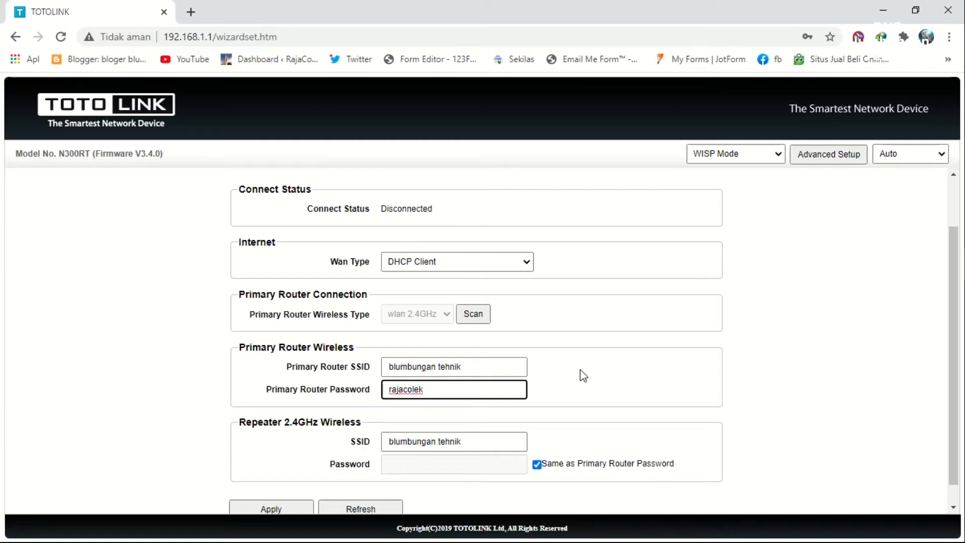
- Enter the blumbungan tehnik Wi-Fi password as the Primary Router Password
scroll(580, 370, down, 1)
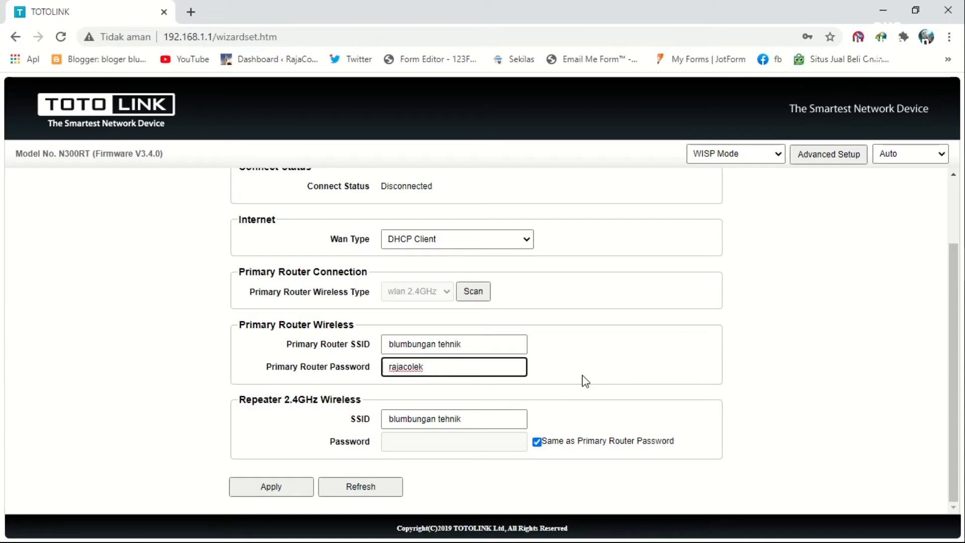
- Keep Repeater SSID blumbungan tehnik with 'Same as Primary Router Password' checked and apply the WISP settings
drag(465, 419, 372, 430)
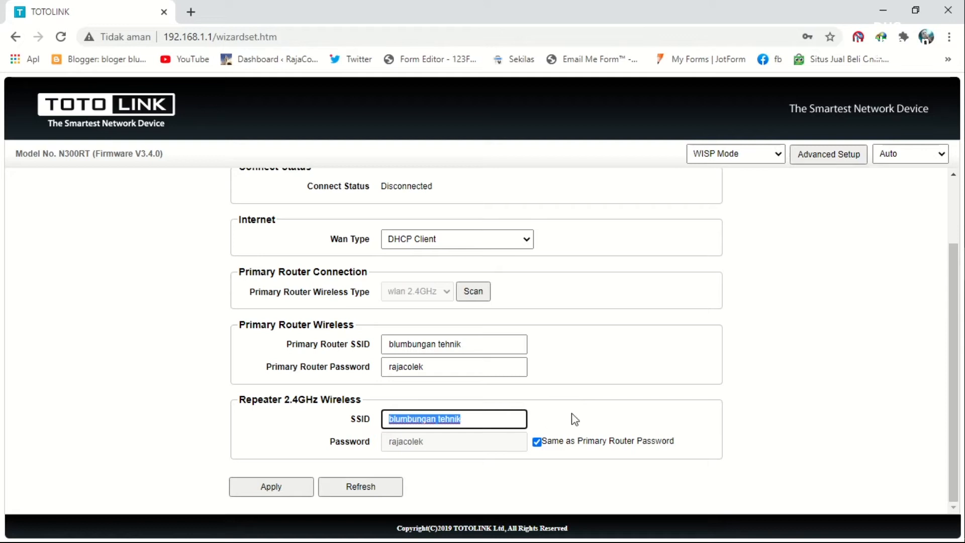
click(815, 405)
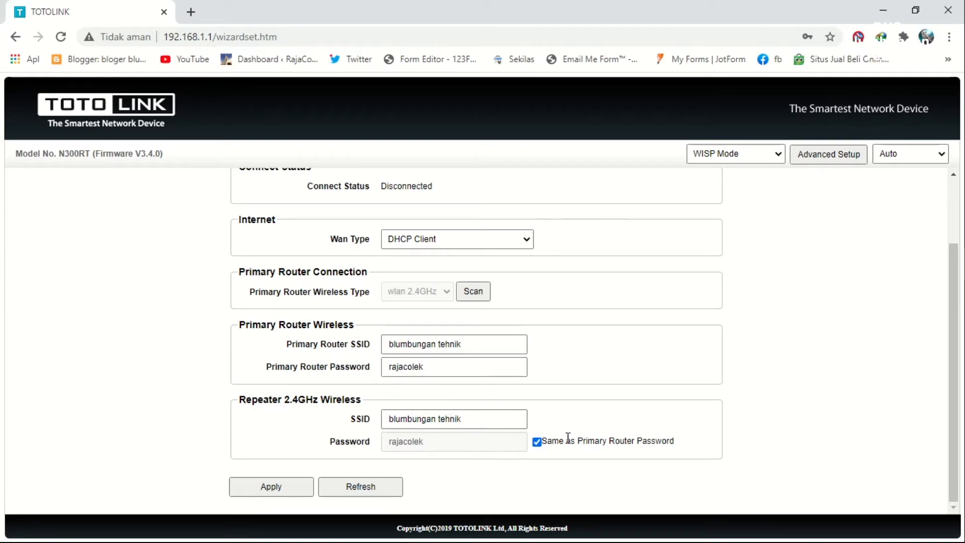
click(538, 442)
click(474, 442)
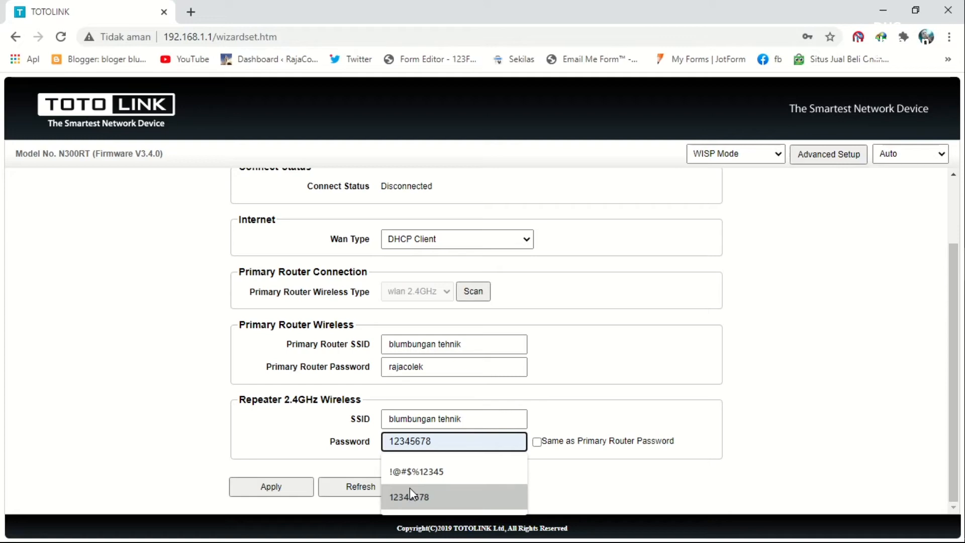
click(577, 425)
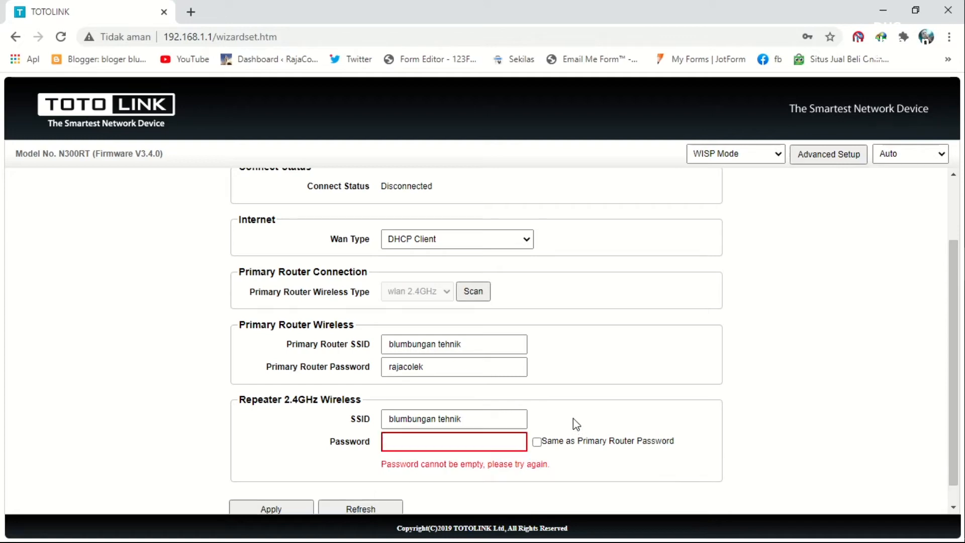
click(538, 441)
scroll(554, 461, up, 1)
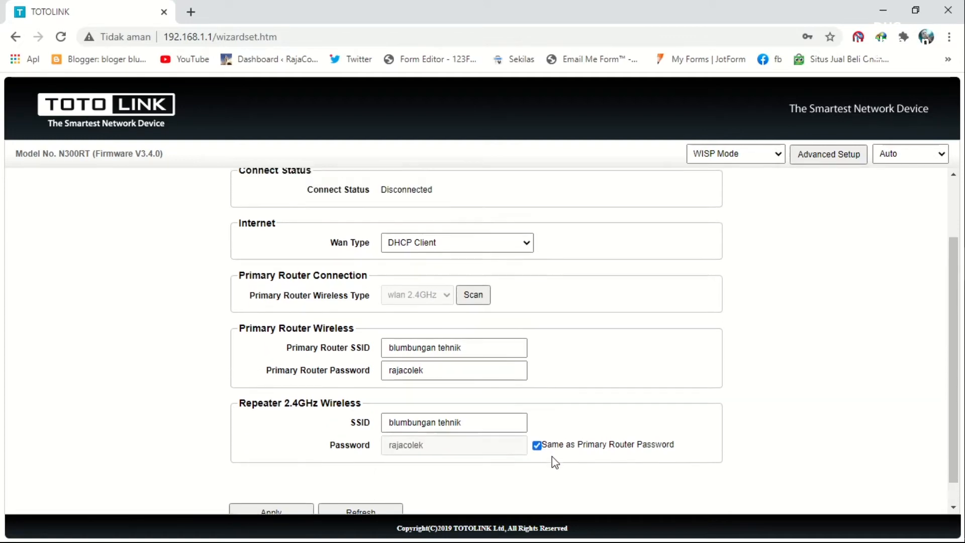
scroll(558, 462, down, 1)
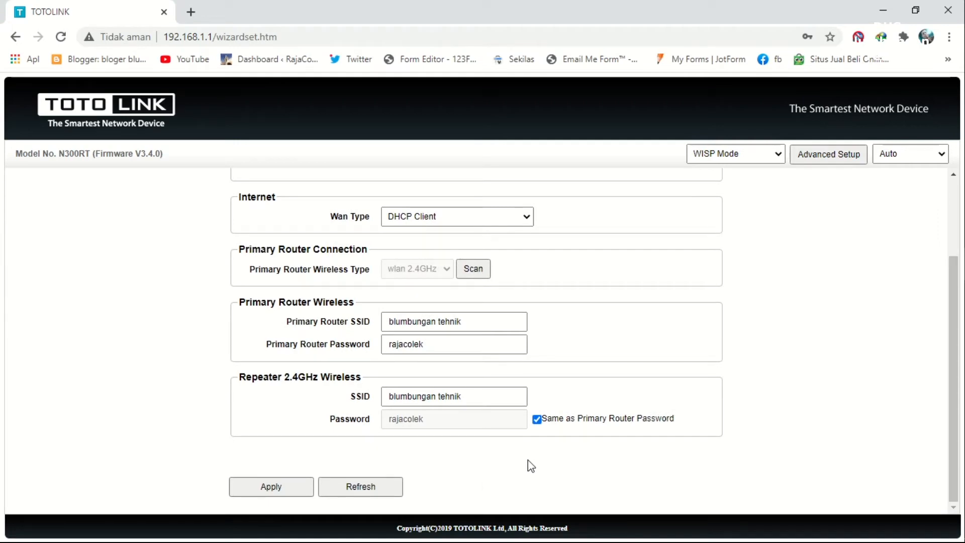
click(276, 488)
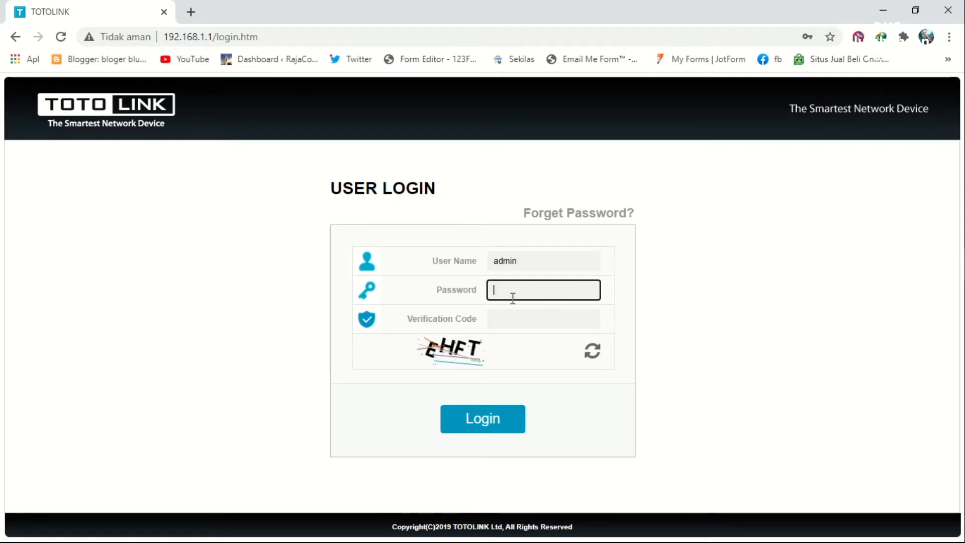
- Log back in with the corrected admin password and verification code, then open Advanced Setup
text(admin)
text(•••)
drag(537, 294, 475, 293)
text(••••••)
click(506, 323)
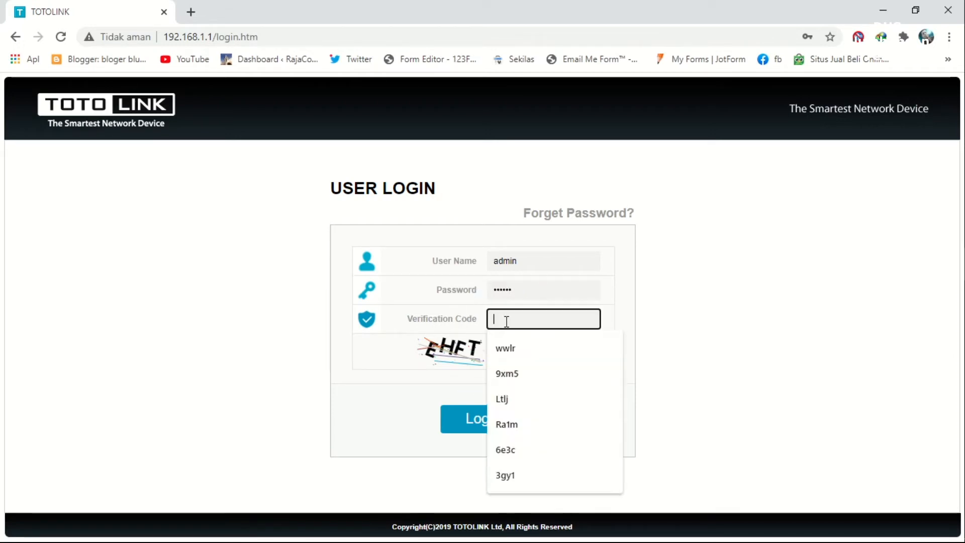
text(hnfn)
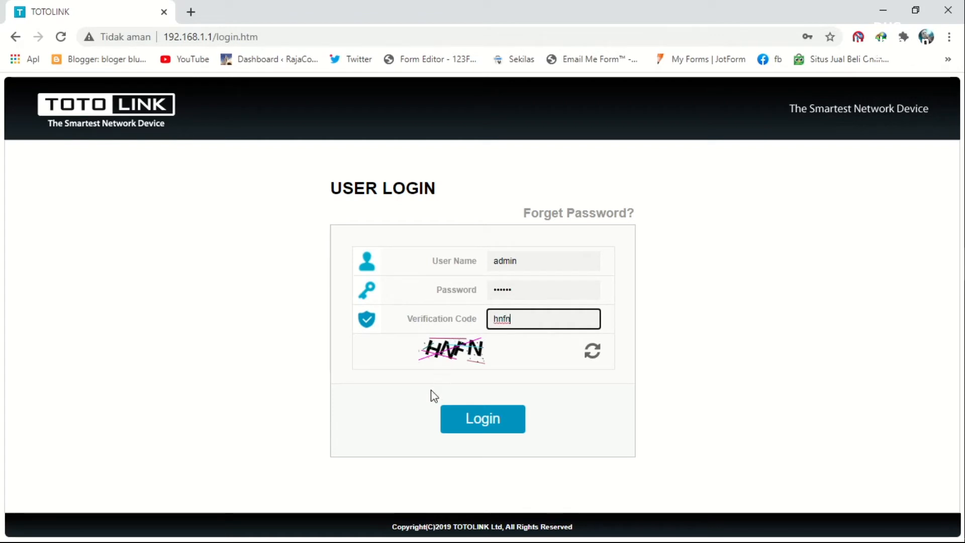
click(491, 431)
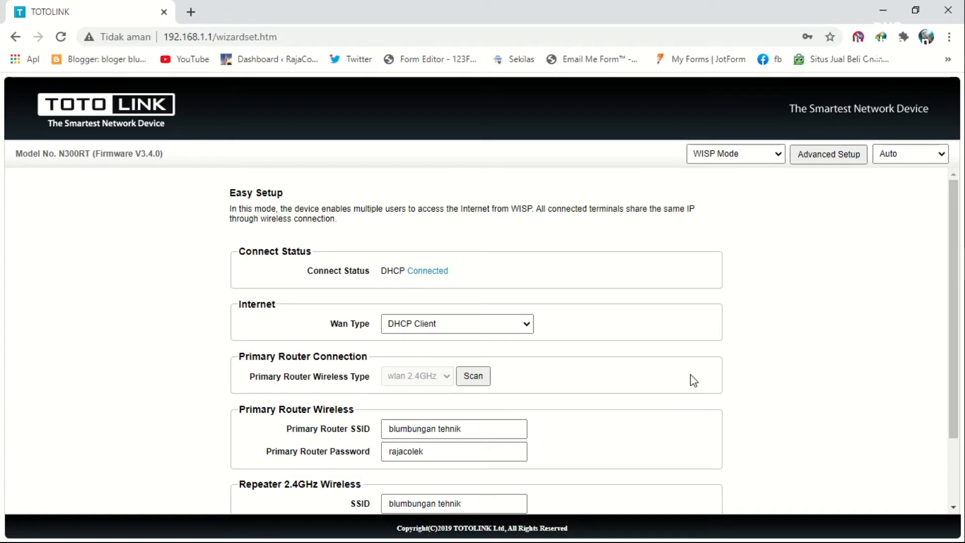
click(827, 156)
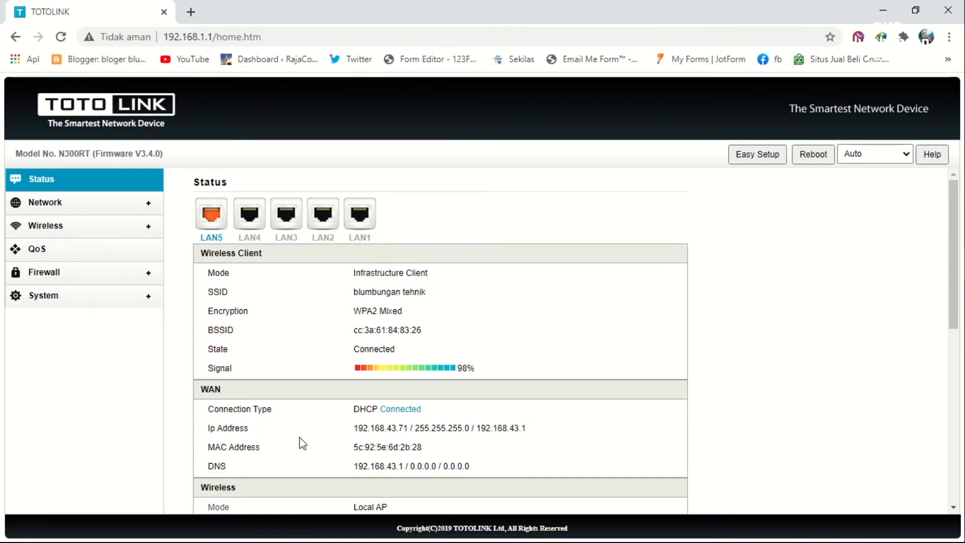
- Scroll the Status page to confirm the blumbungan tehnik link at 98% and WAN IP 192.168.43.71
scroll(301, 442, down, 7)
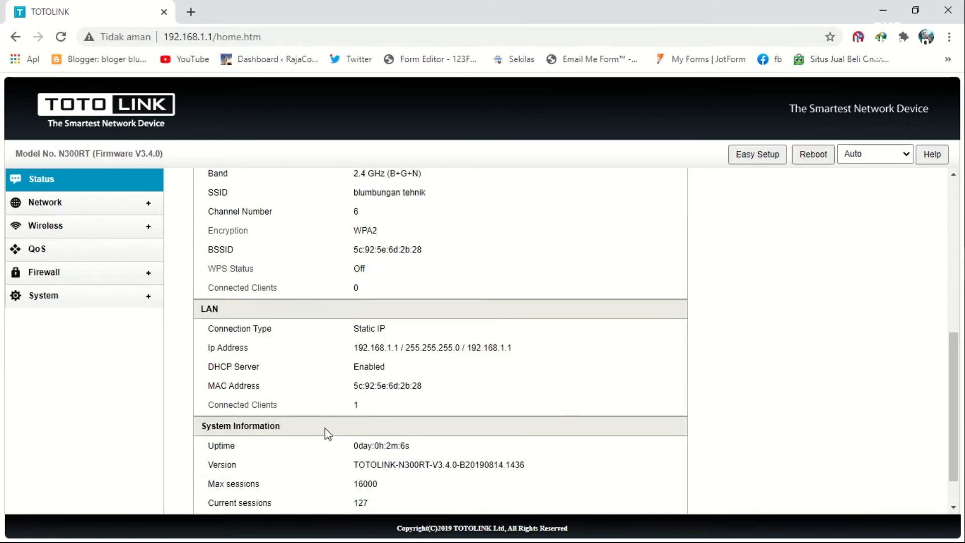
scroll(329, 431, down, 1)
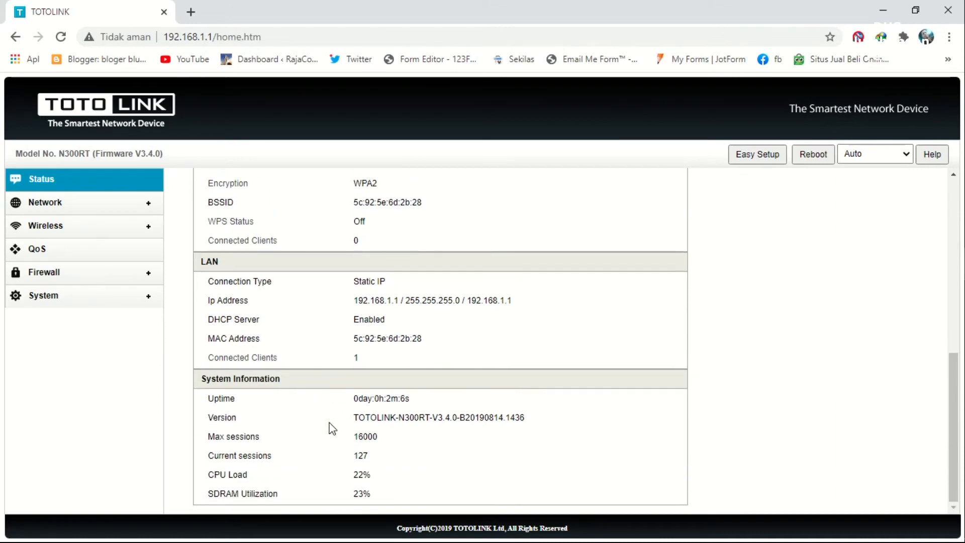
scroll(332, 427, up, 2)
scroll(332, 428, up, 7)
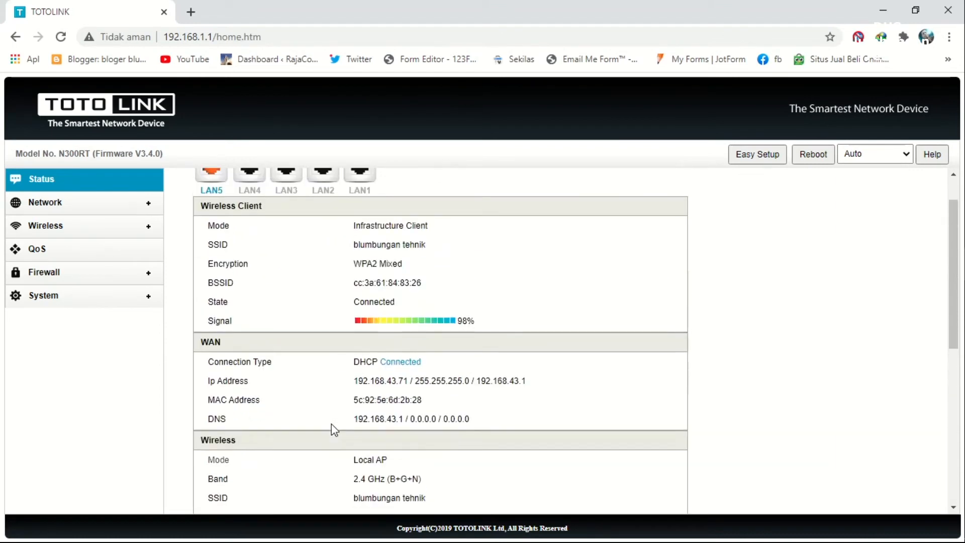
scroll(331, 424, down, 4)
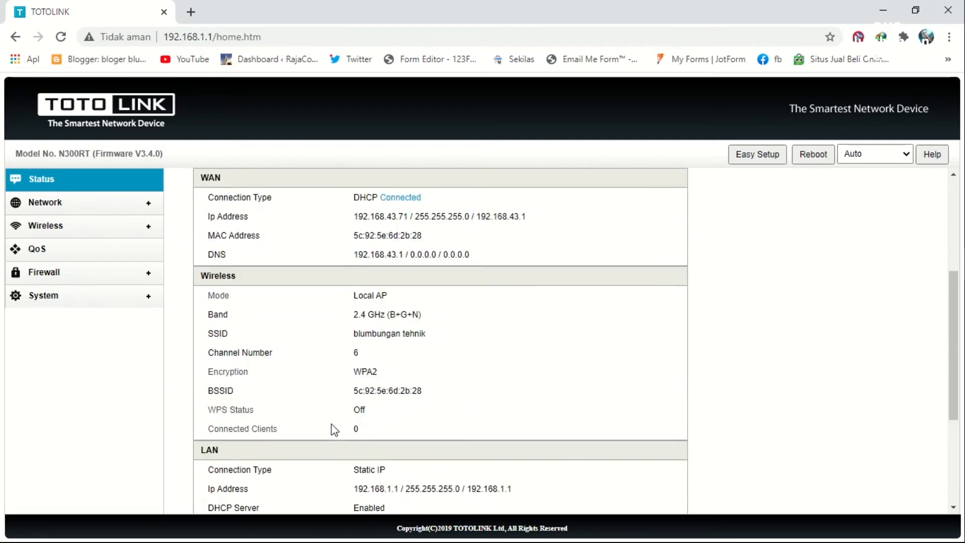
- Browse the Wireless Basic and WDS settings, ending on Multiple SSID 1, which shows Disabled
click(30, 231)
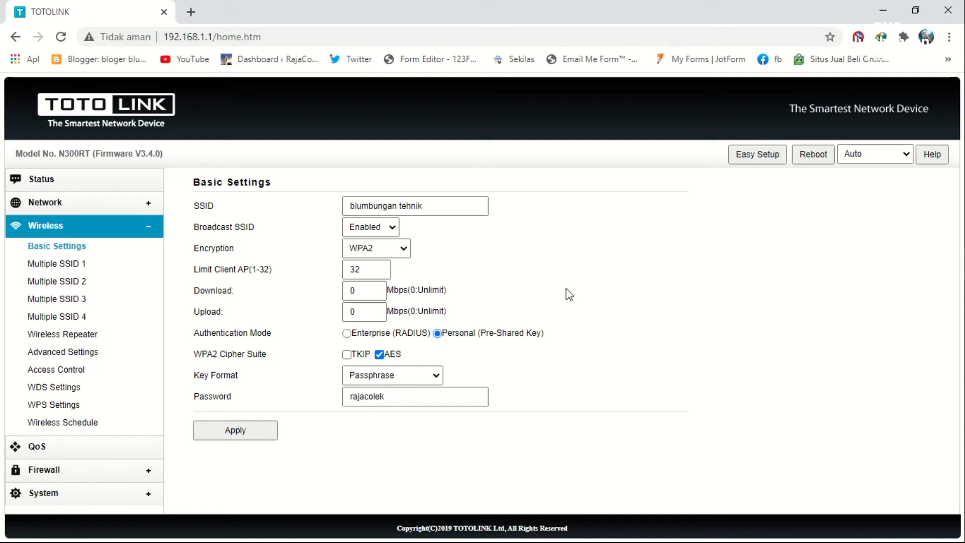
click(55, 387)
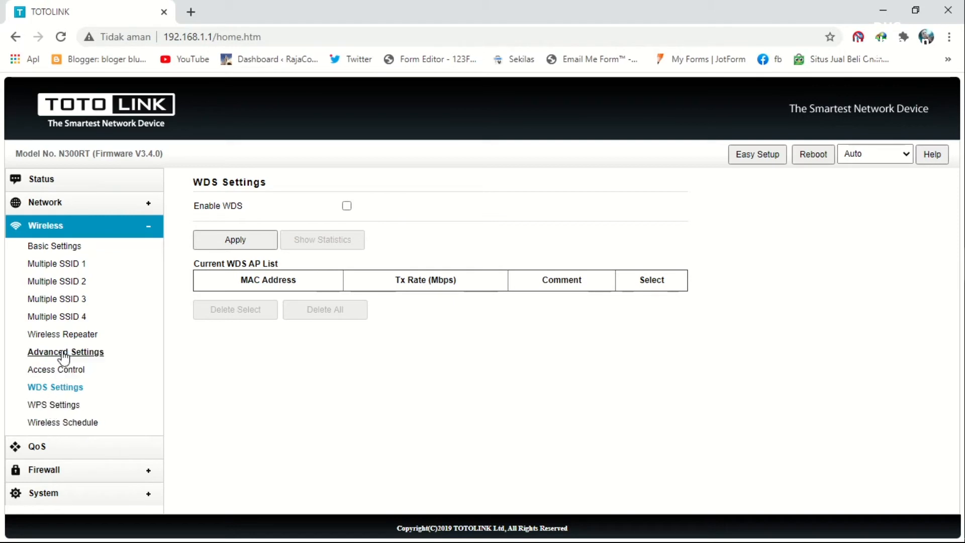
click(55, 266)
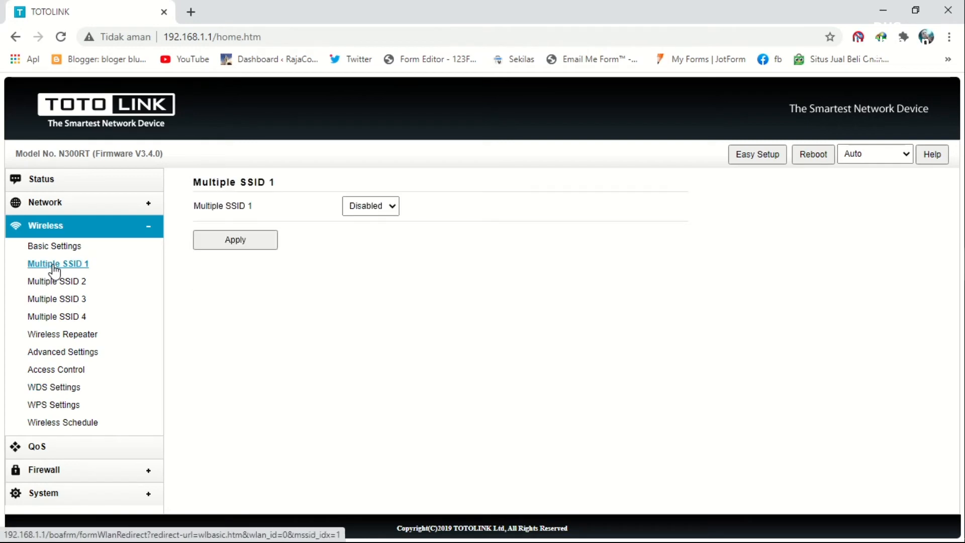
click(56, 247)
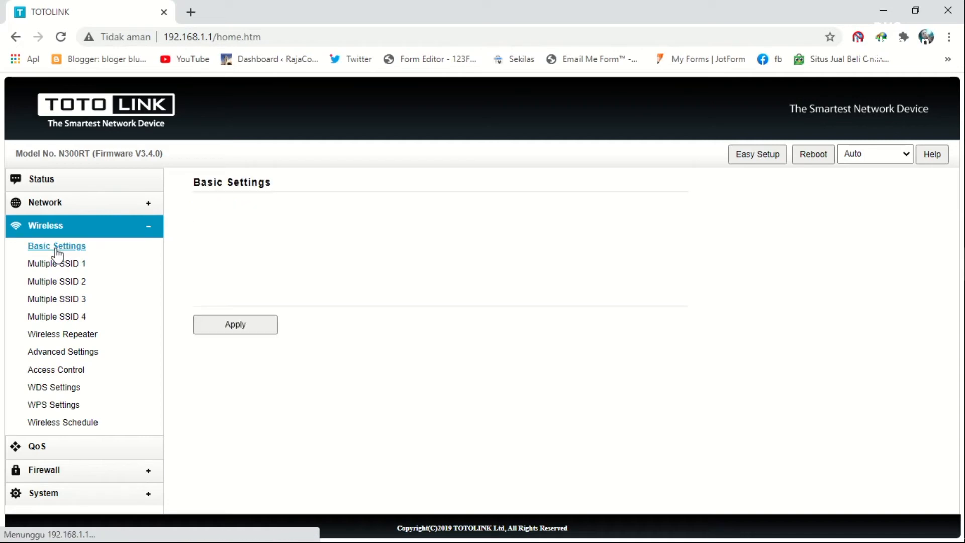
click(58, 267)
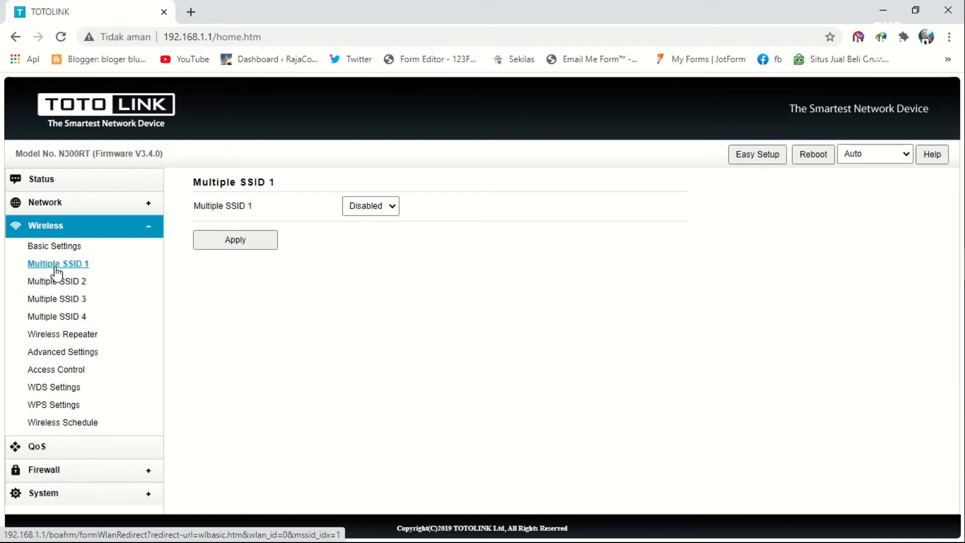
- Enable Multiple SSID 1 (TOTOLINK_N300RT_VAP1, no encryption) and select its SSID text for editing
click(396, 213)
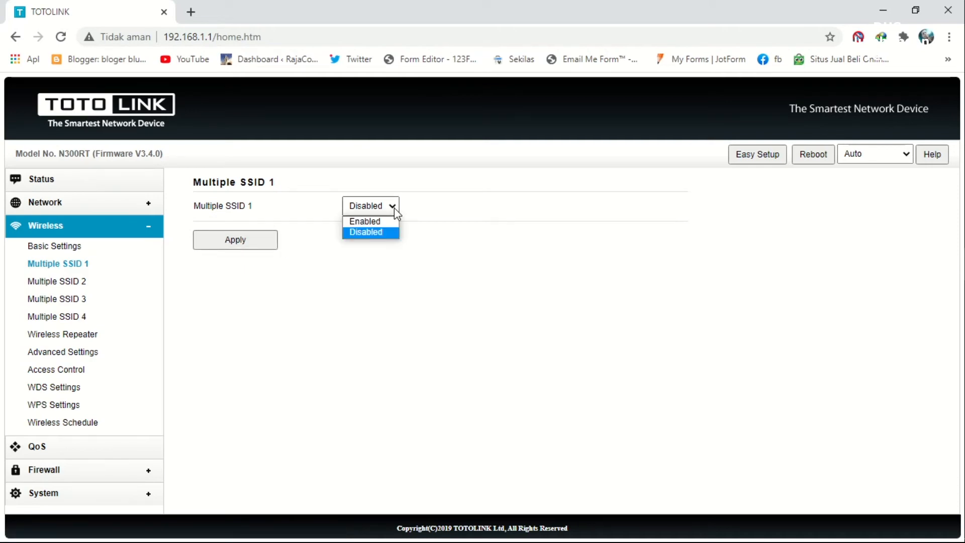
click(368, 220)
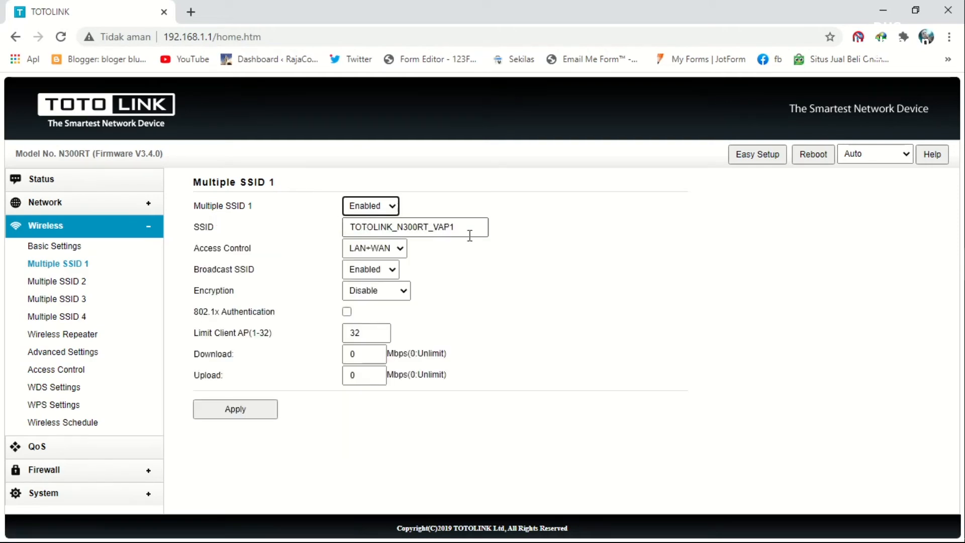
click(534, 209)
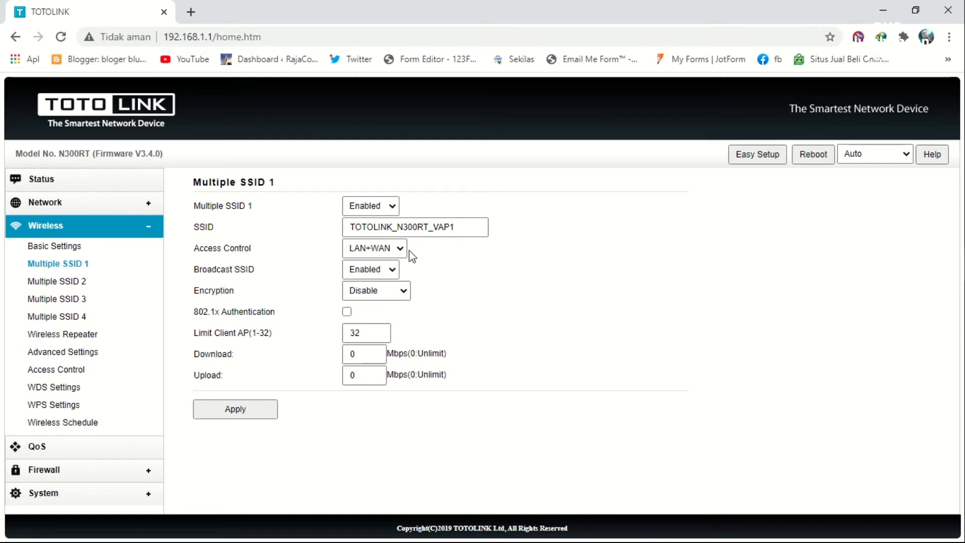
click(484, 227)
double_click(473, 226)
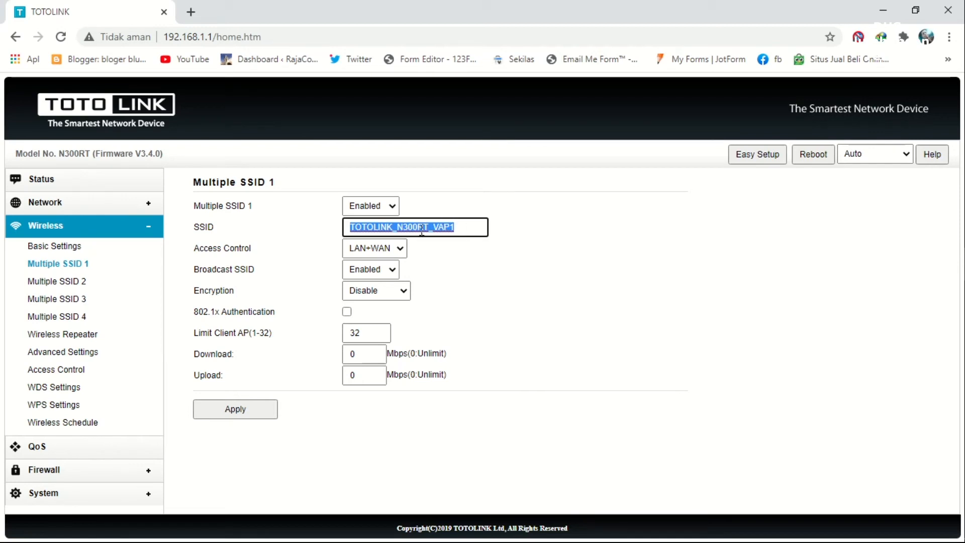
- Shorten the extra SSID to 'TOTOLINK', keep encryption disabled, and apply the settings
click(398, 229)
drag(393, 229, 473, 231)
key(BackSpace)
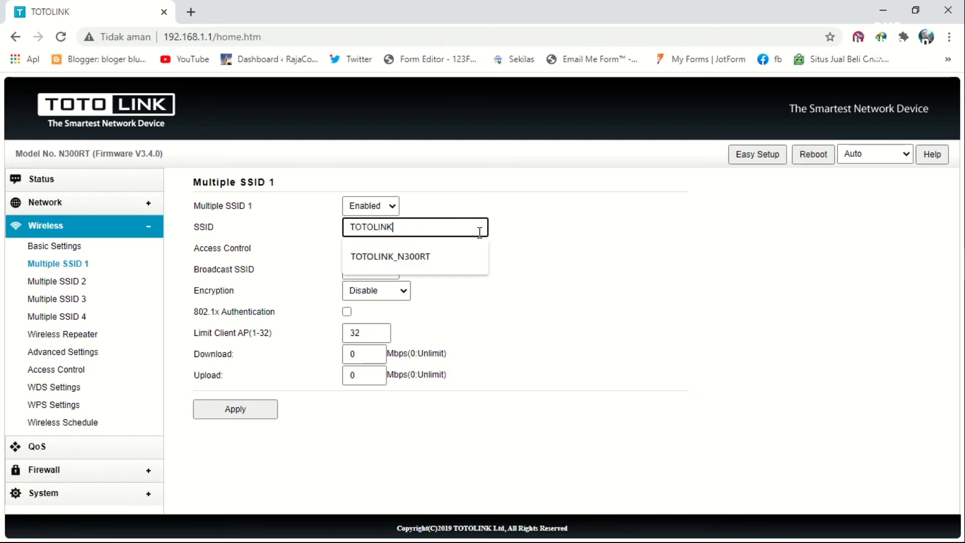
click(539, 265)
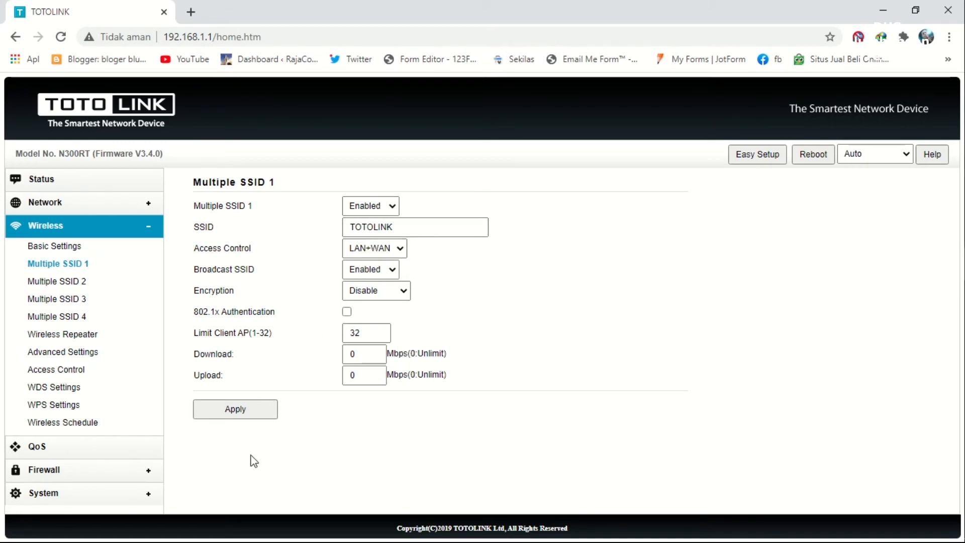
click(239, 415)
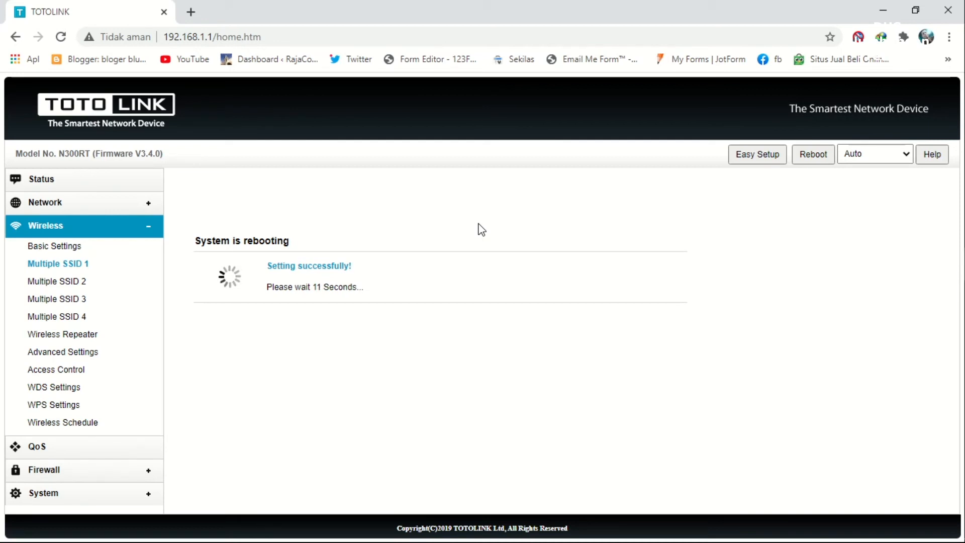
- Check the available Wi-Fi networks in Windows while the router finishes rebooting
mouse_move(957, 327)
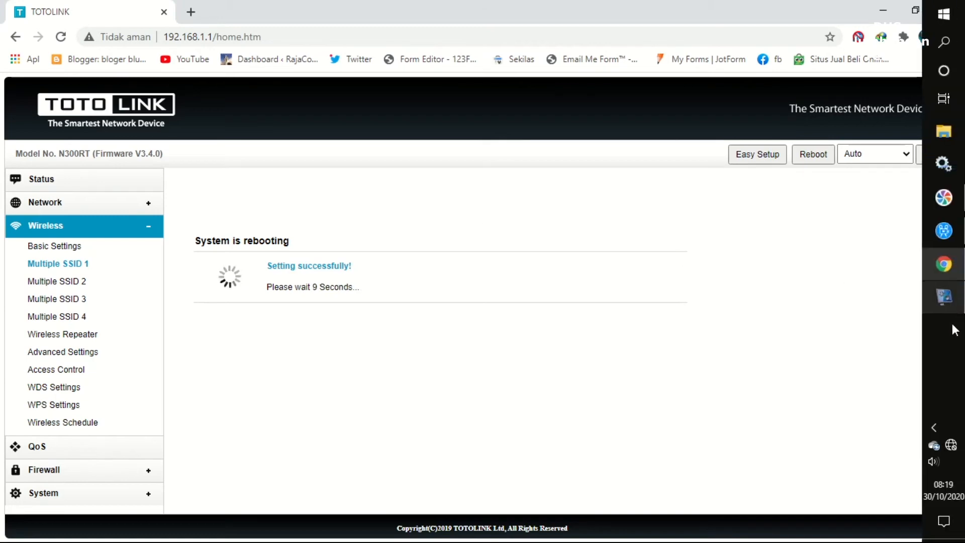
click(951, 445)
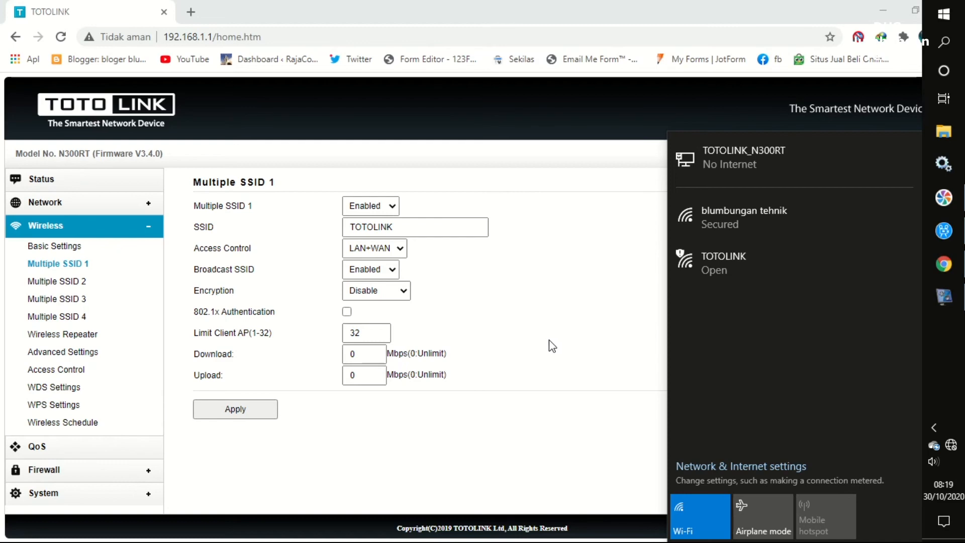
click(528, 310)
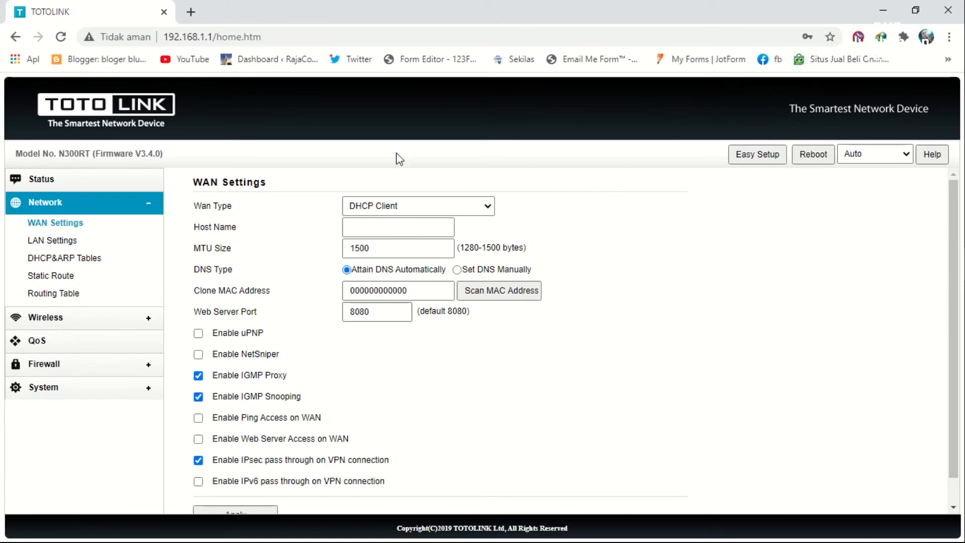
- Try loading YouTube in a new tab to test internet access, then view nearby Wi-Fi networks
click(190, 13)
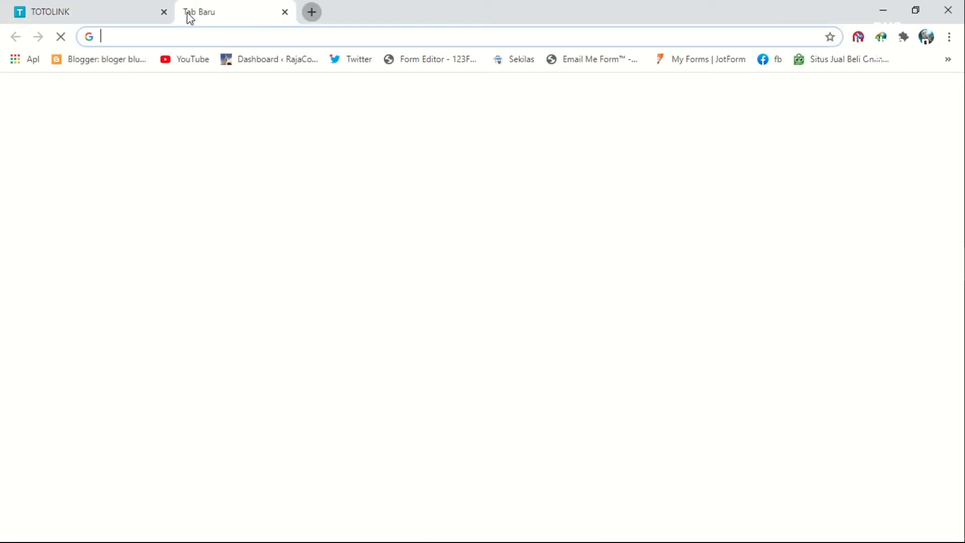
click(167, 63)
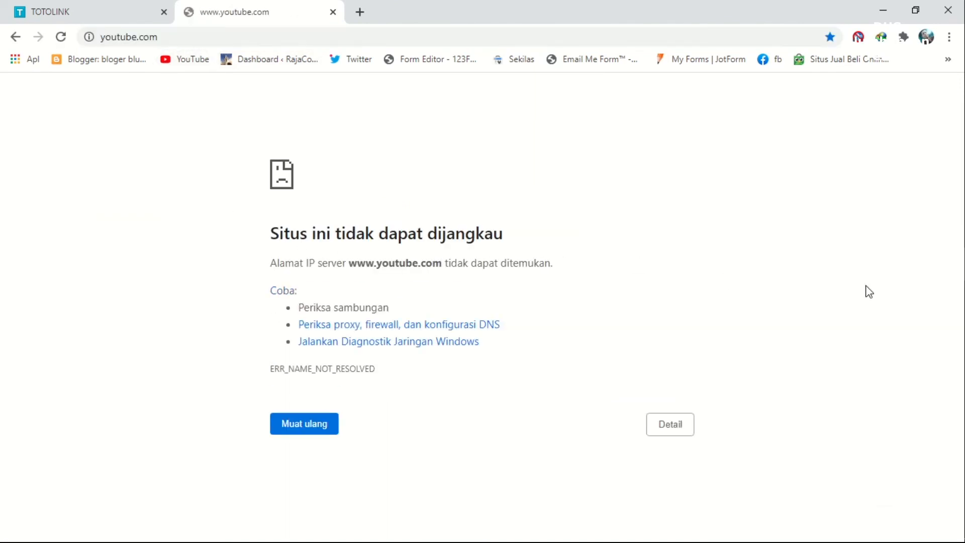
mouse_move(964, 352)
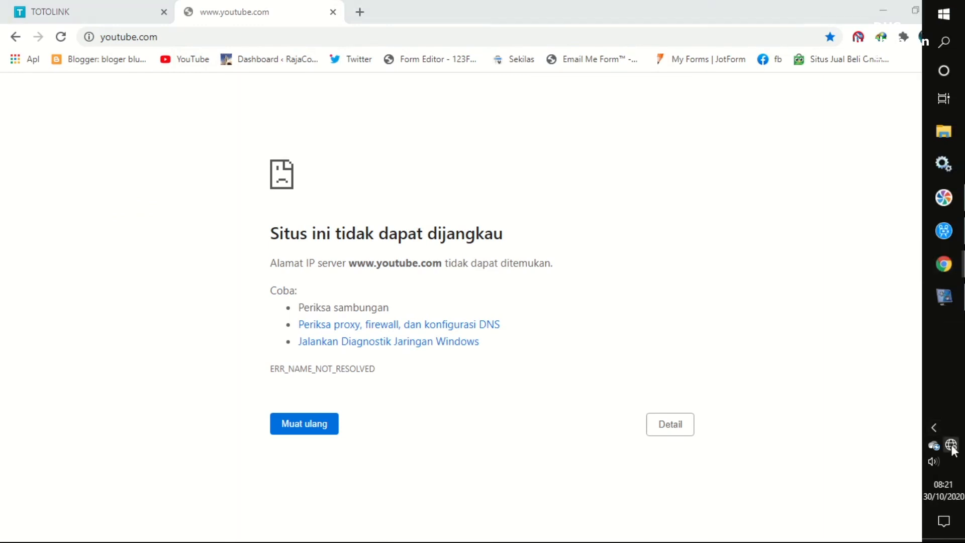
click(951, 445)
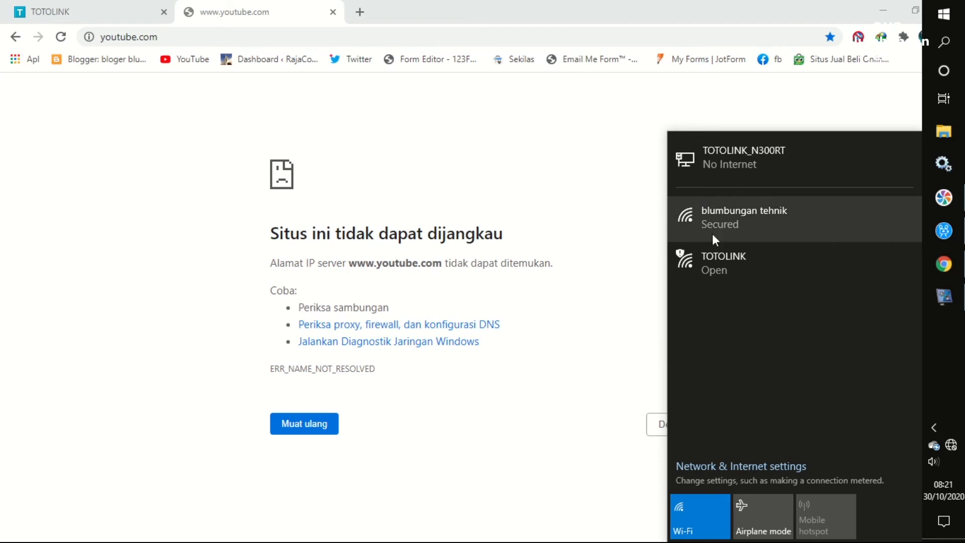
- Turn off auto-connect for blumbungan tehnik and connect the laptop to the open TOTOLINK network
click(721, 213)
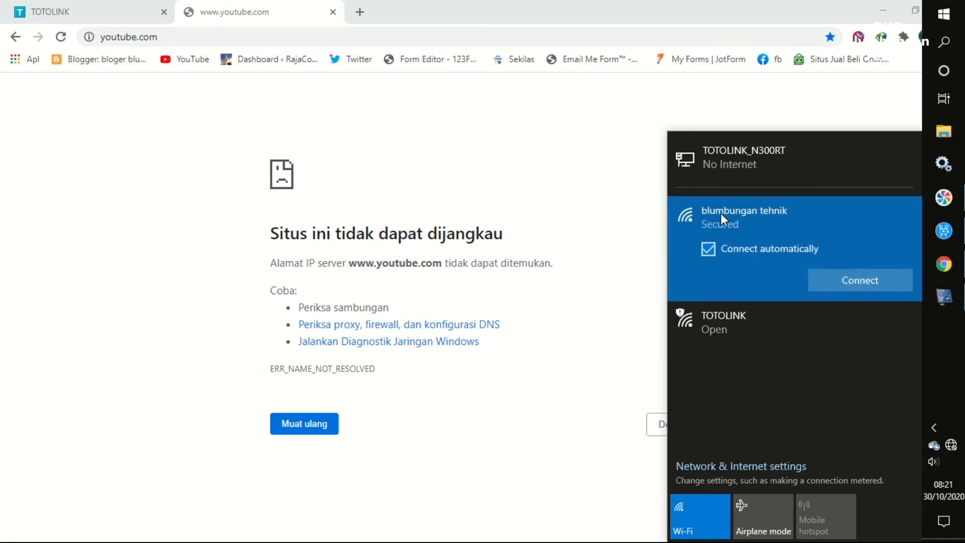
click(706, 249)
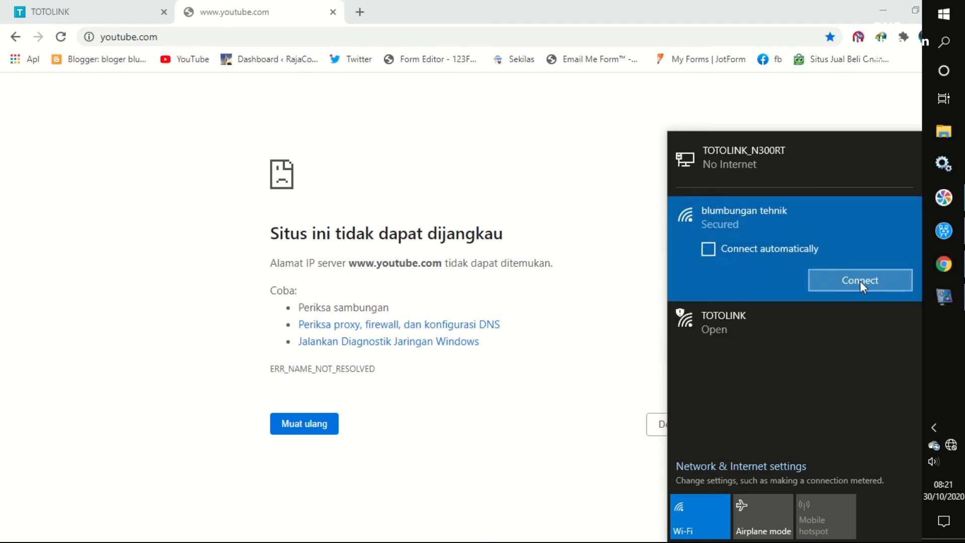
click(741, 321)
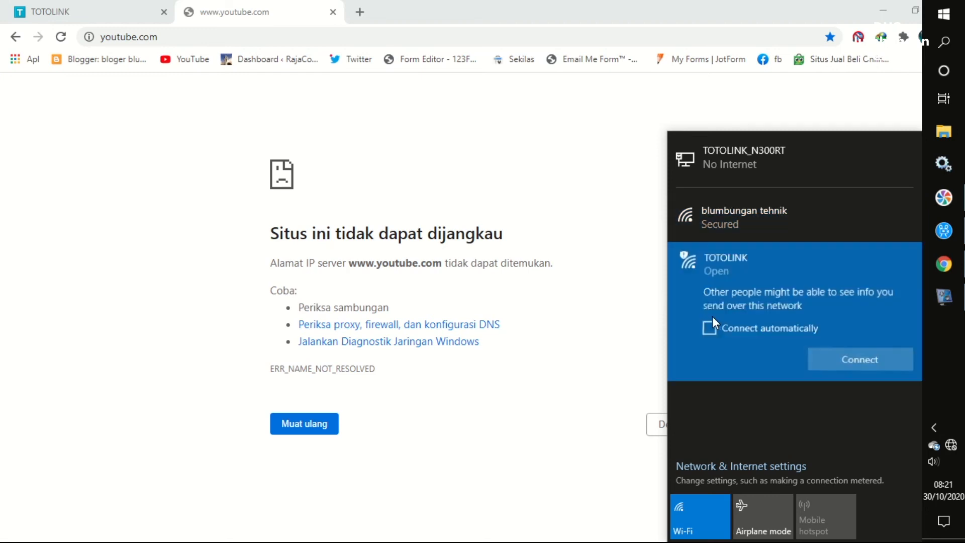
click(851, 359)
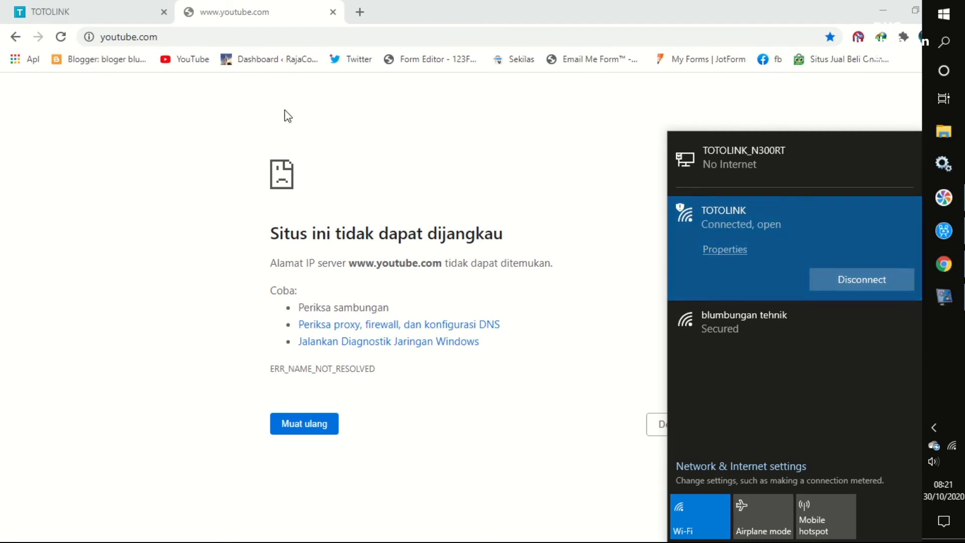
click(60, 39)
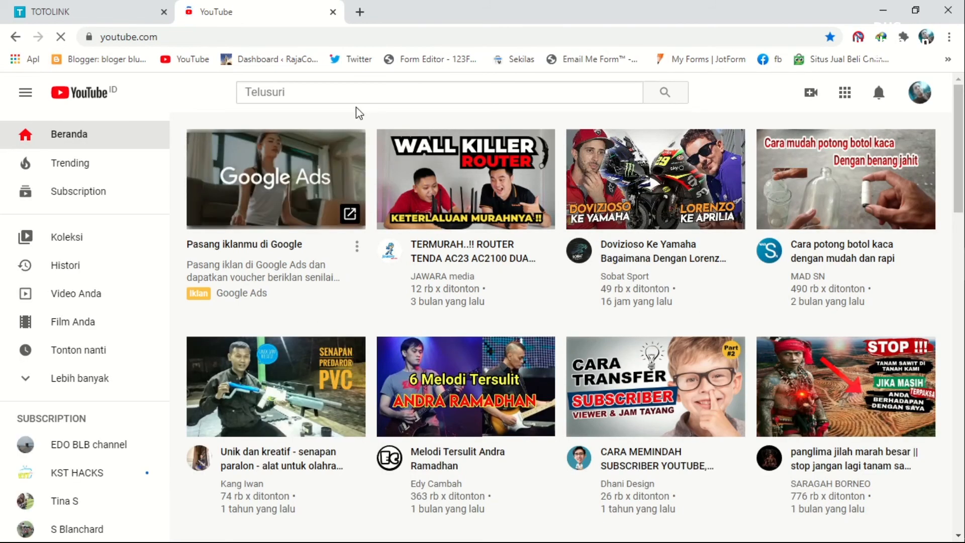
- Search YouTube for 'blumbungan tehnik' using the suggestion after typing 'blu'
click(319, 91)
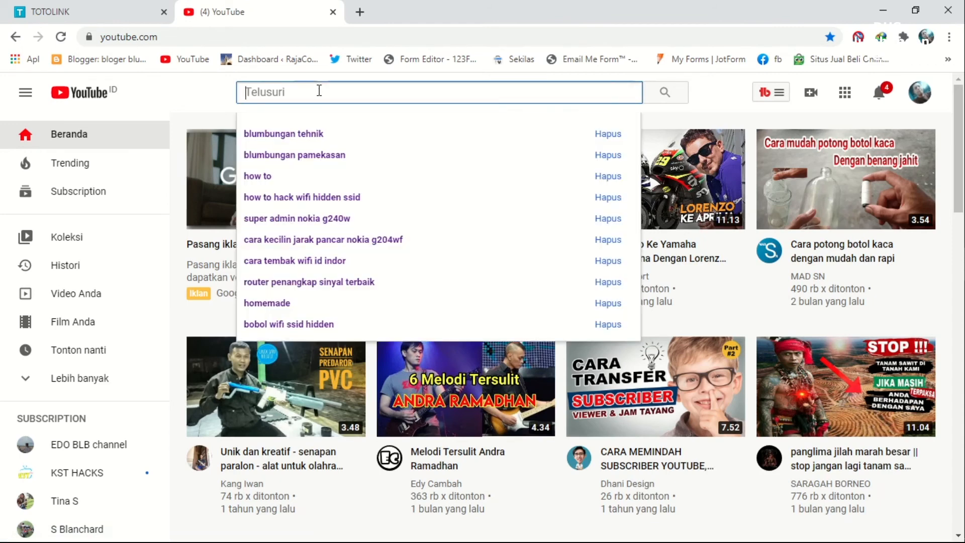
text(blu)
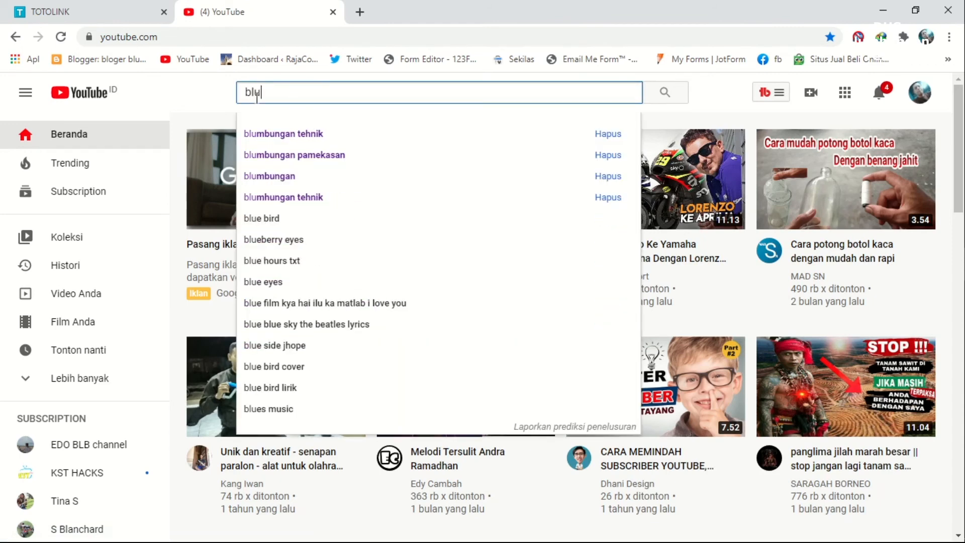
click(291, 134)
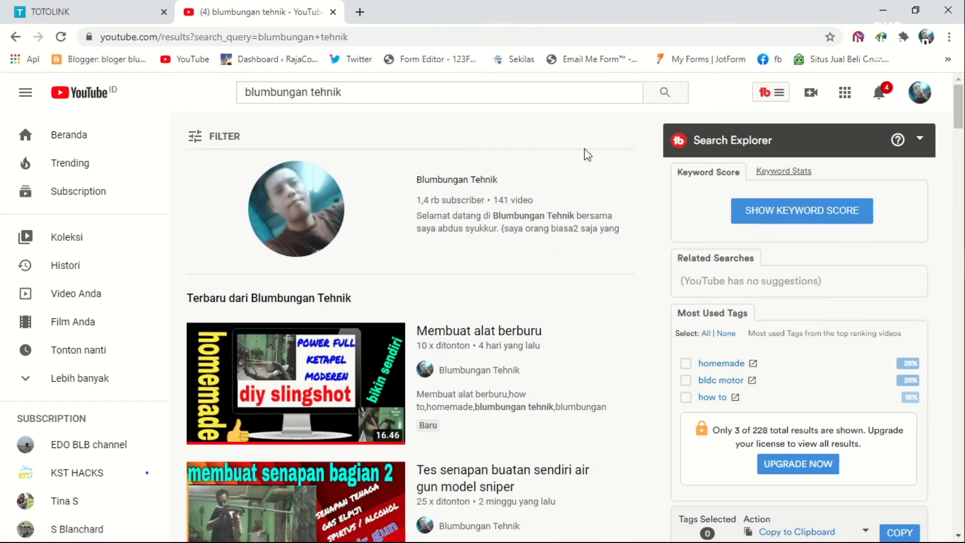
- Scroll through the blumbungan tehnik results, including the Diy BLDC 12v 4 Magnet video
scroll(477, 274, down, 2)
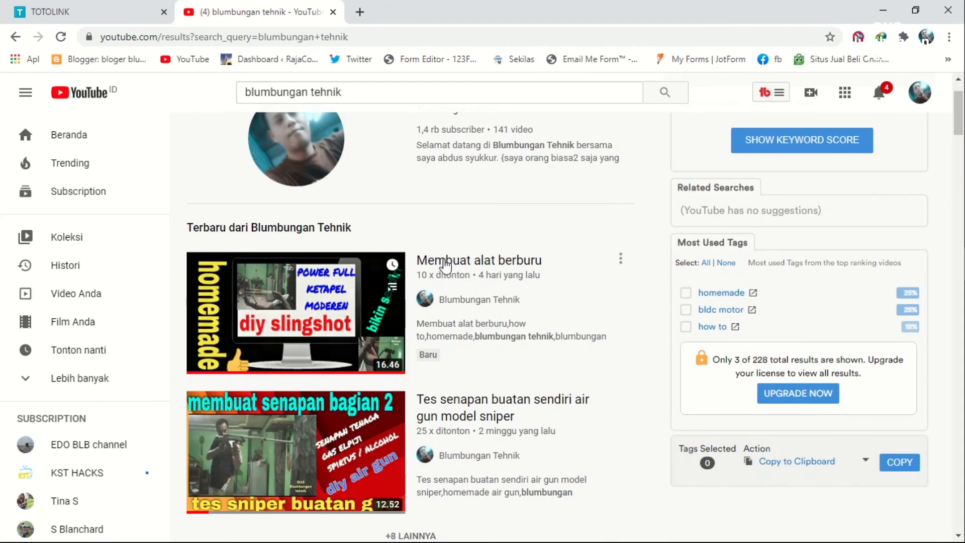
scroll(546, 303, down, 12)
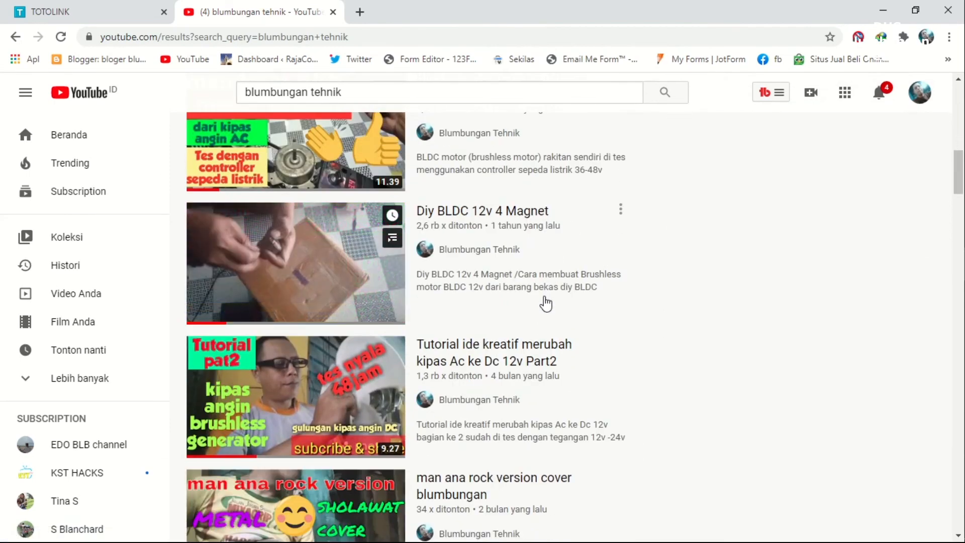
scroll(546, 304, down, 6)
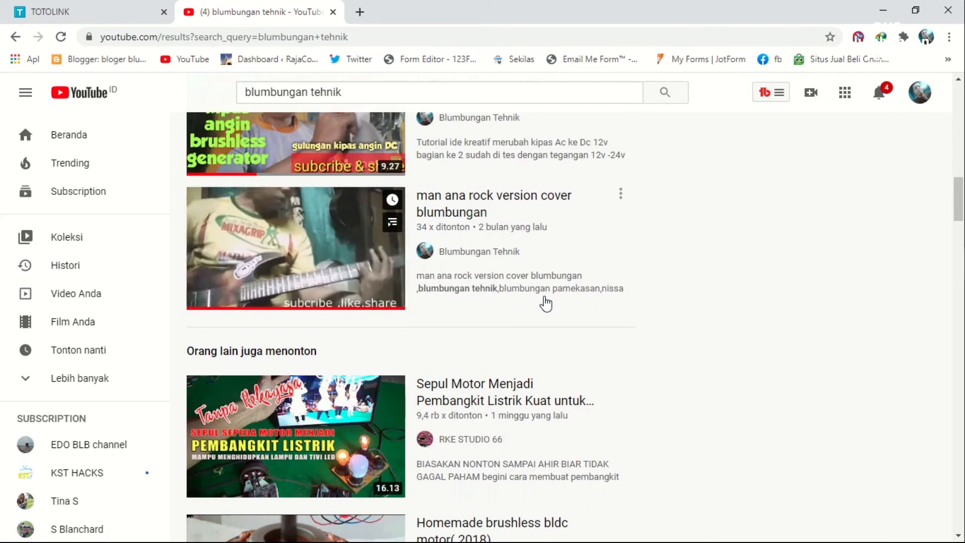
scroll(547, 303, down, 2)
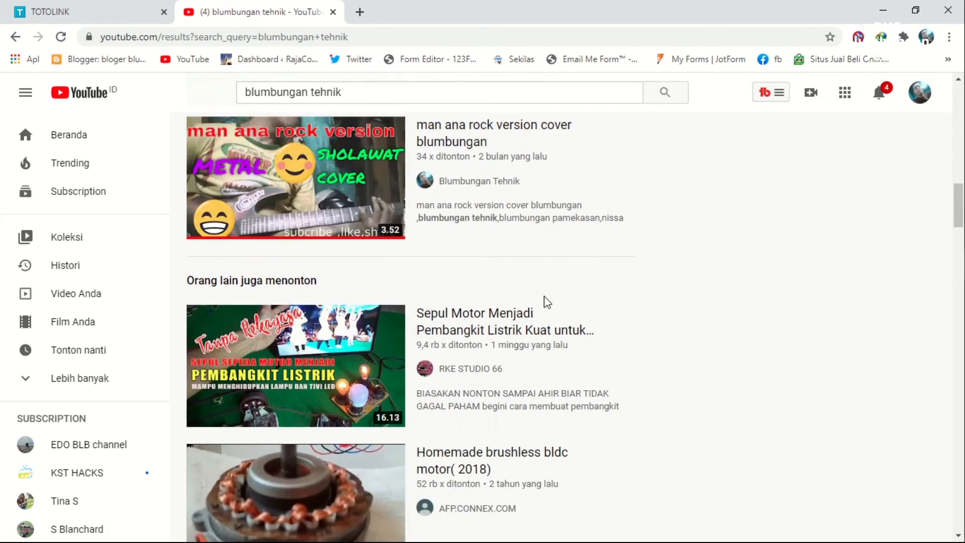
mouse_move(394, 236)
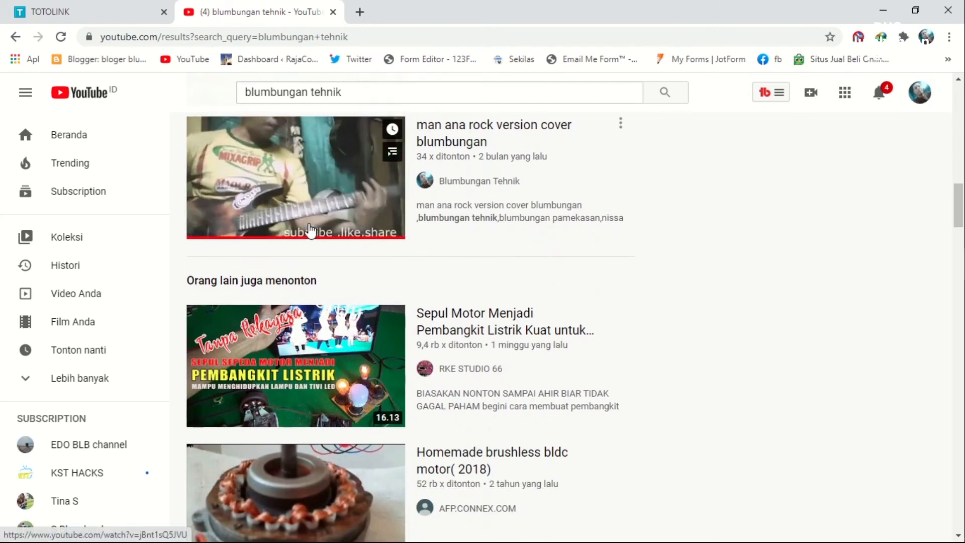
scroll(310, 230, up, 6)
mouse_move(325, 313)
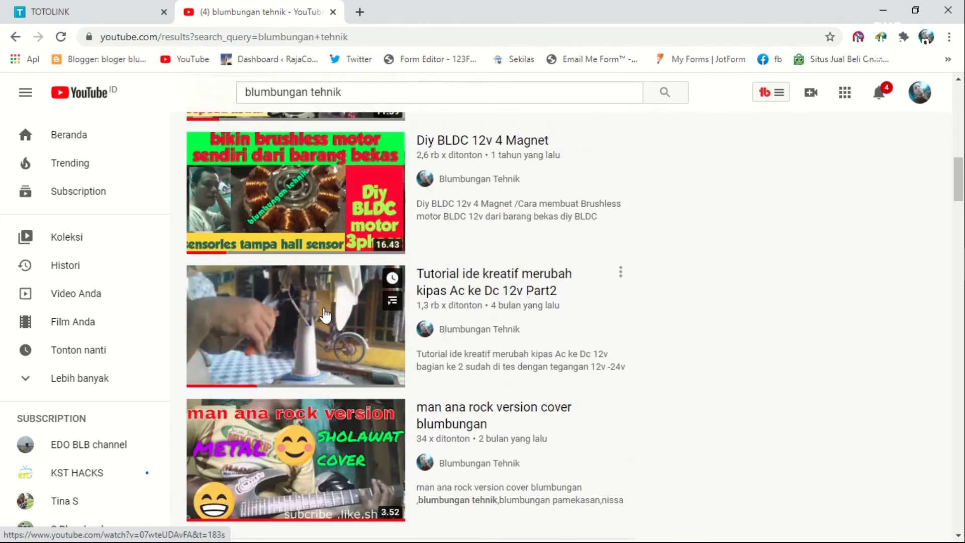
scroll(332, 258, up, 2)
mouse_move(333, 266)
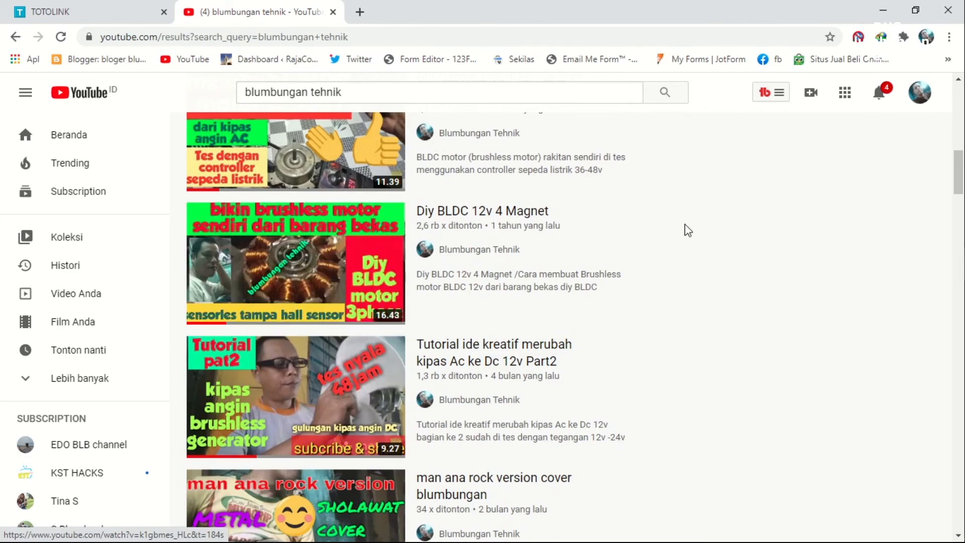
scroll(687, 230, up, 6)
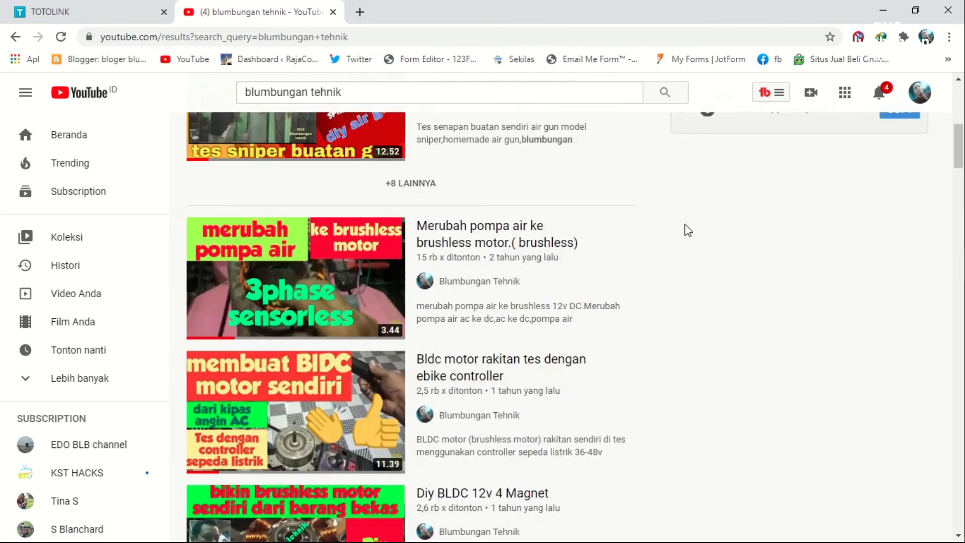
- Browse the YouTube notifications list, then go to the YouTube account settings page
click(878, 93)
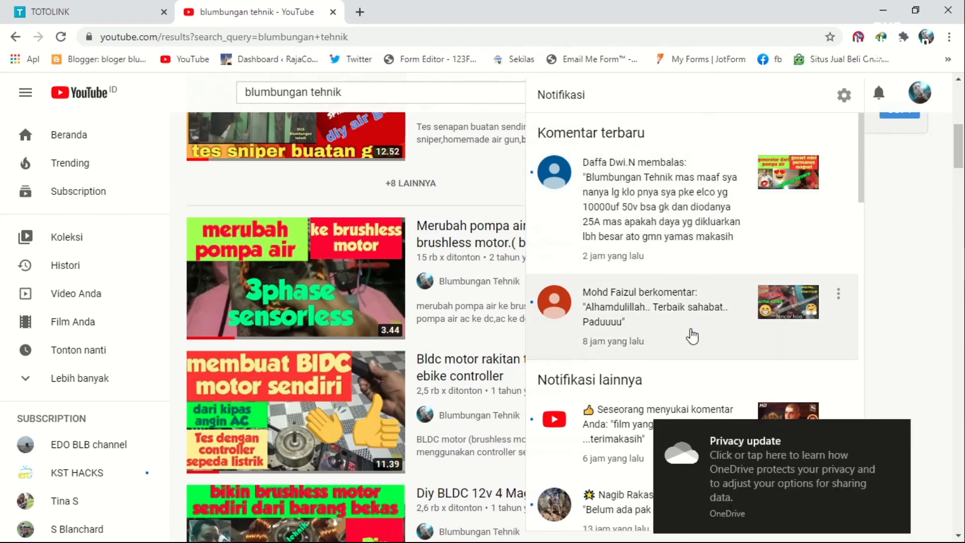
scroll(692, 336, down, 3)
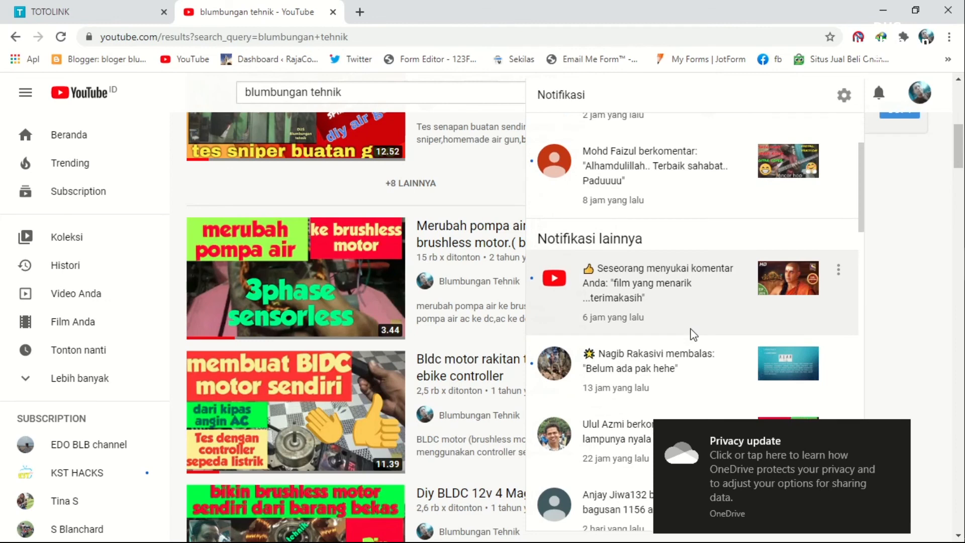
scroll(694, 334, up, 3)
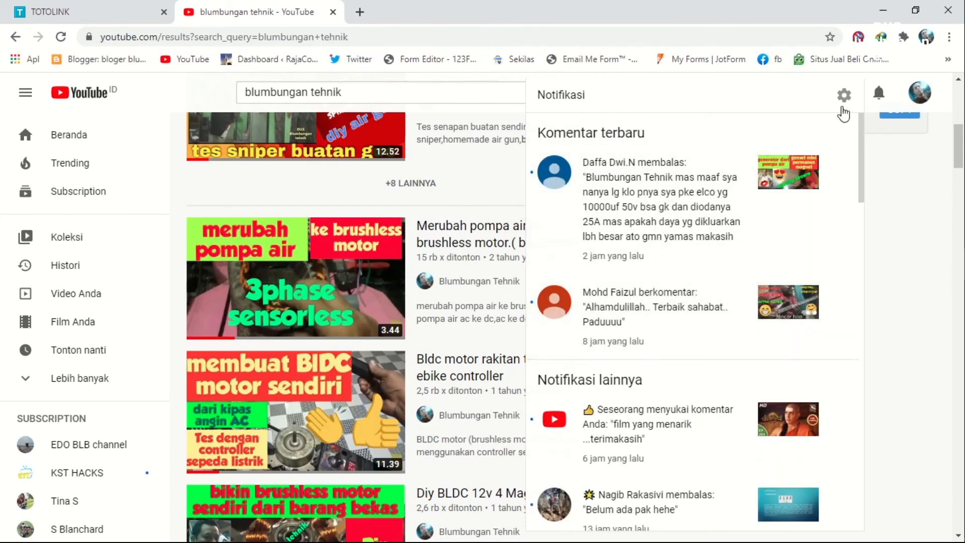
click(847, 104)
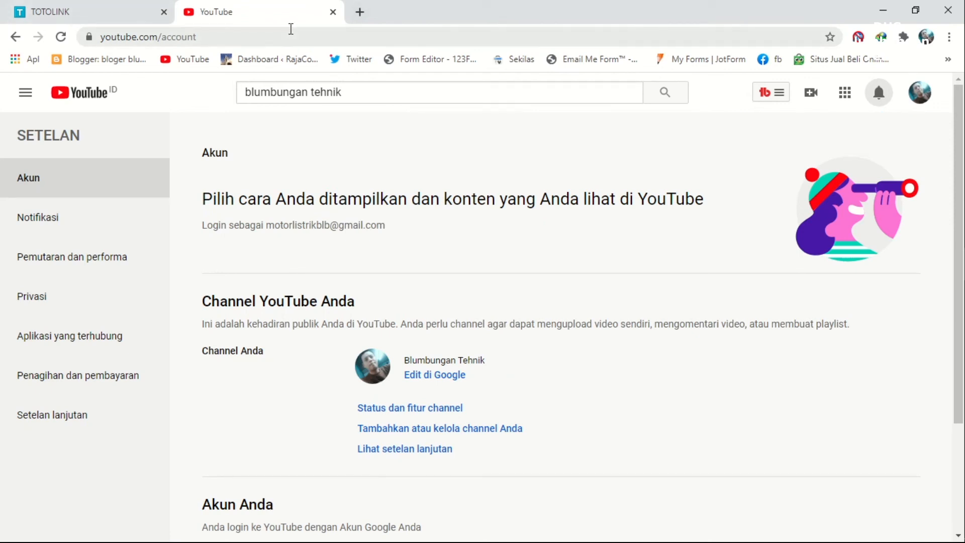
- Close YouTube and set Wireless > Multiple SSID 1 to Disabled, then apply it
click(333, 12)
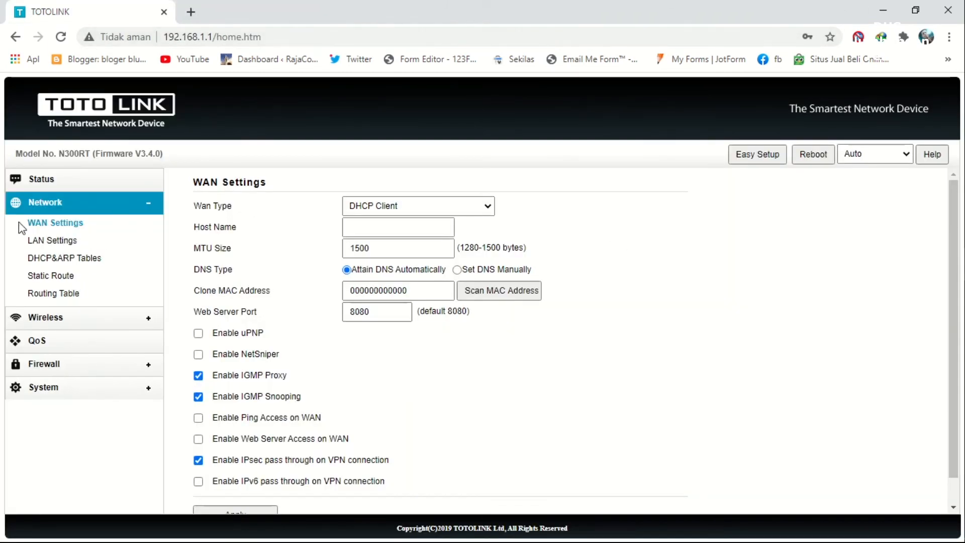
click(44, 327)
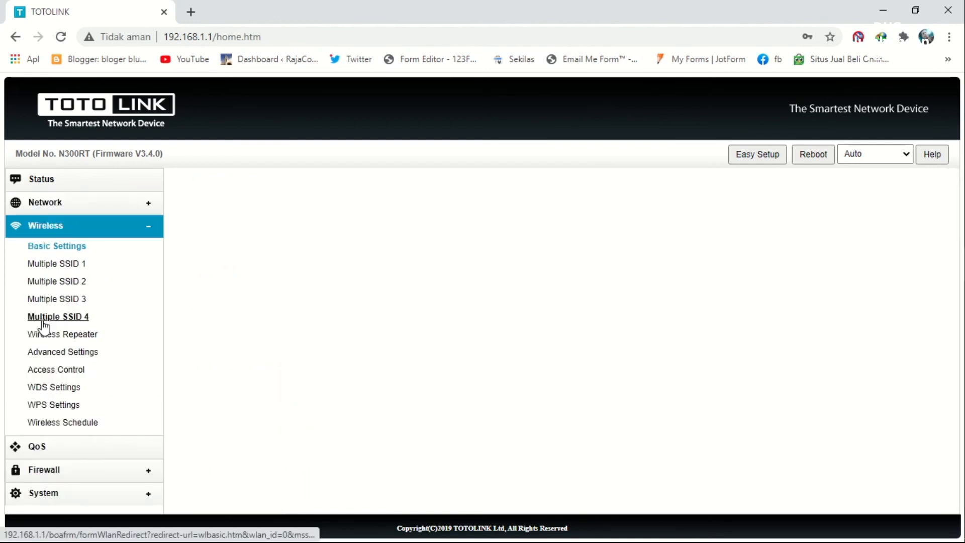
click(72, 272)
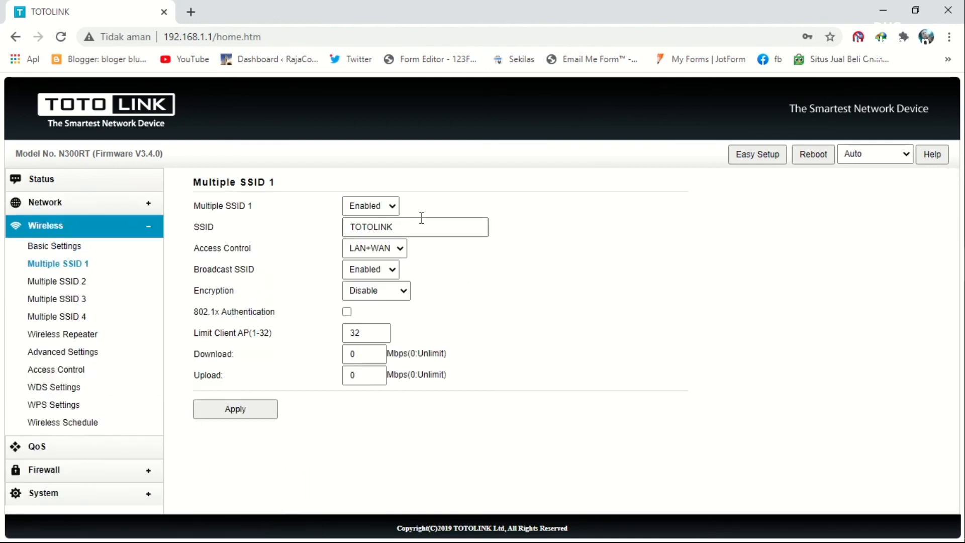
click(392, 209)
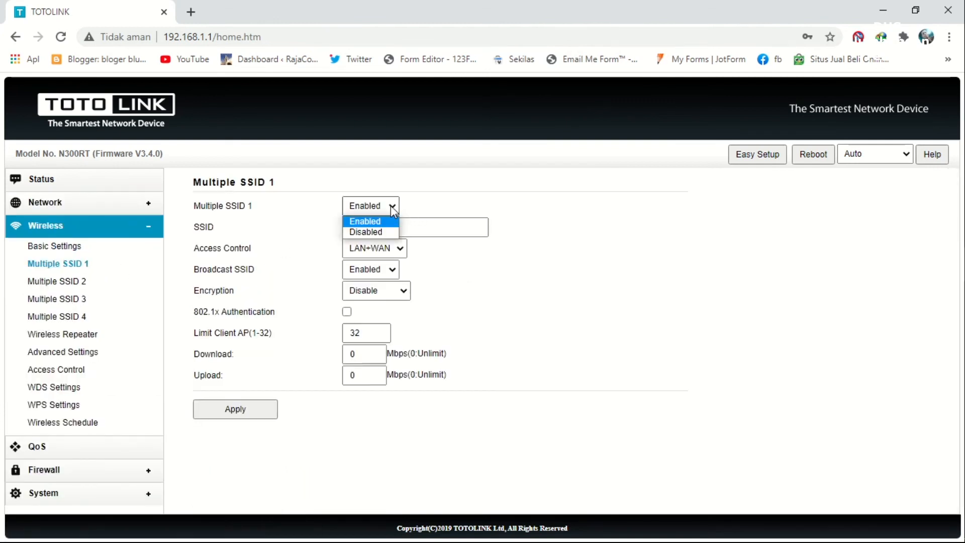
click(358, 232)
click(262, 239)
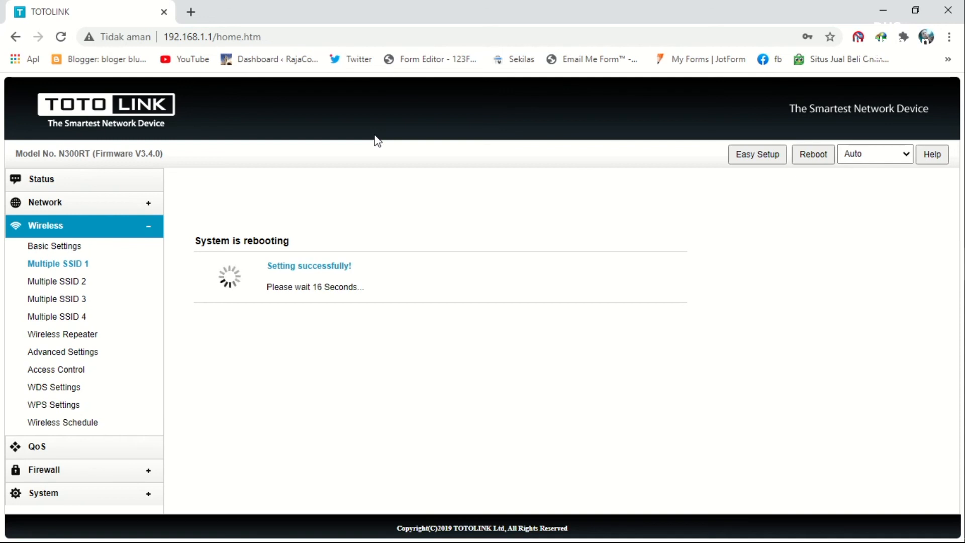
- Check which Wi-Fi networks the laptop sees while the router reboots
click(377, 141)
mouse_move(961, 377)
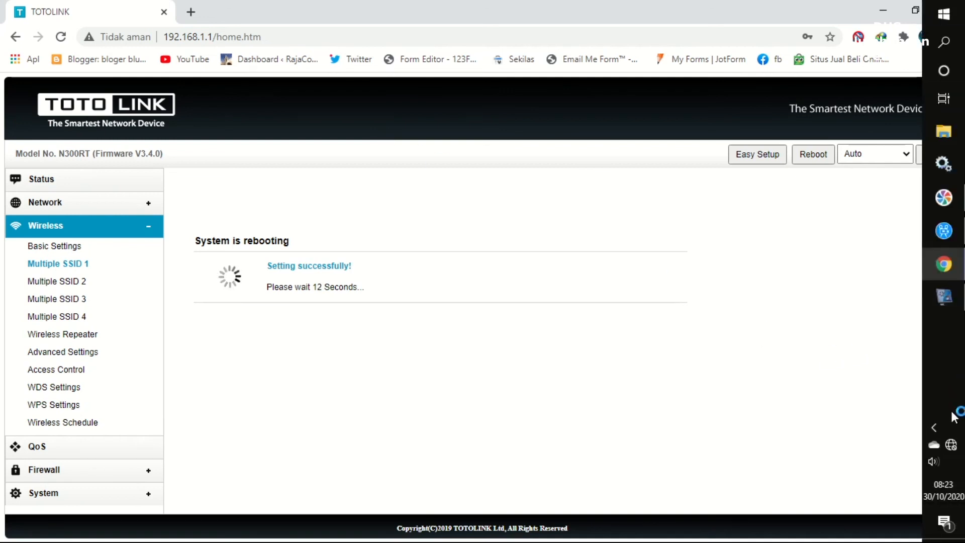
click(952, 445)
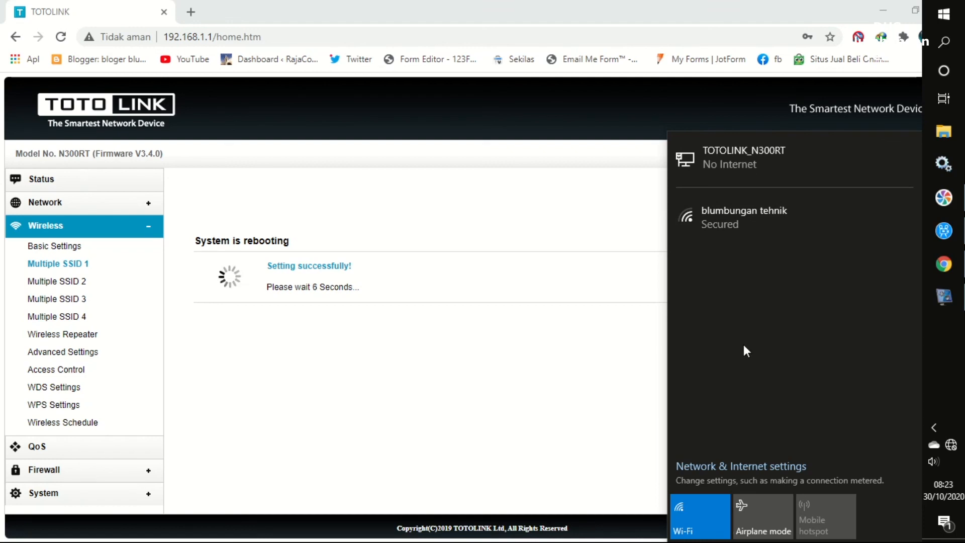
click(643, 324)
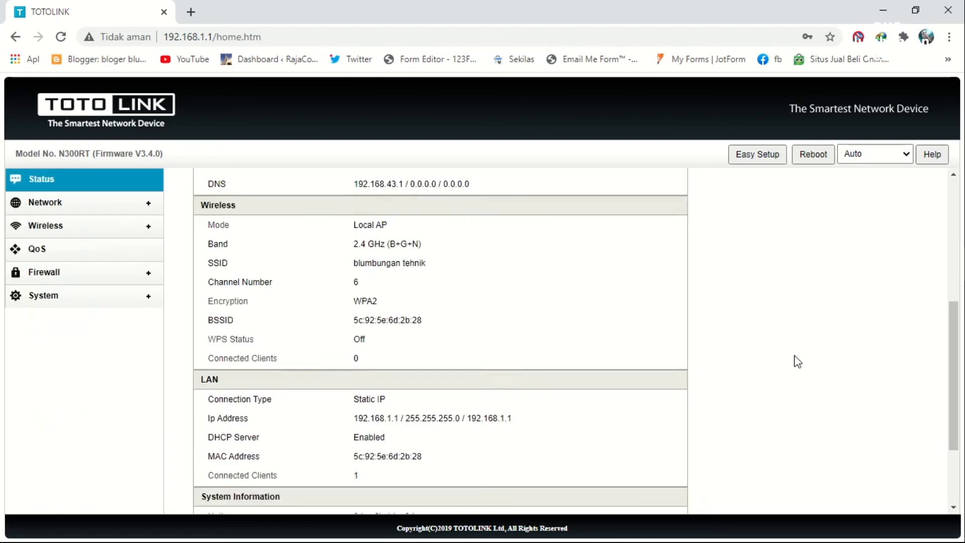
- Review the Status page, then open Easy Setup showing WISP mode on blumbungan tehnik
scroll(796, 361, up, 1)
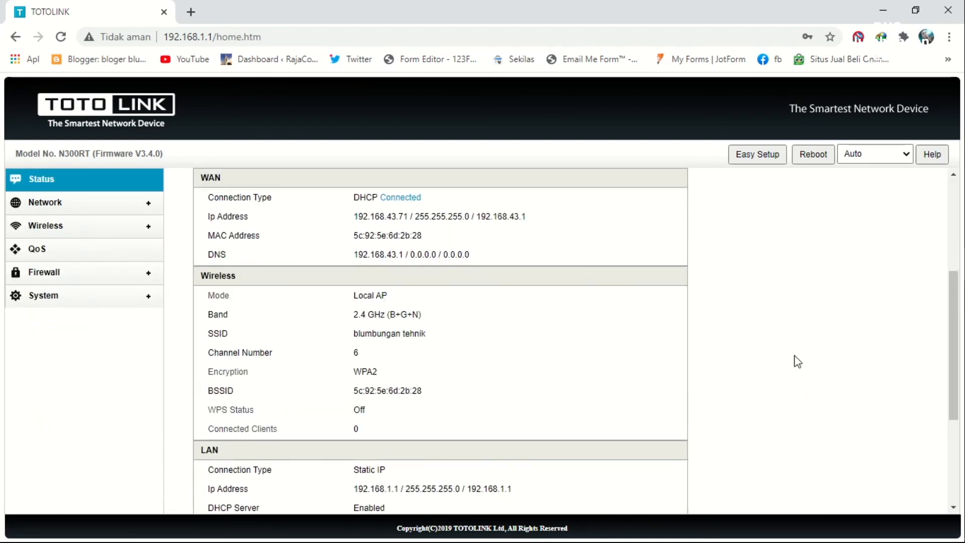
scroll(798, 362, down, 1)
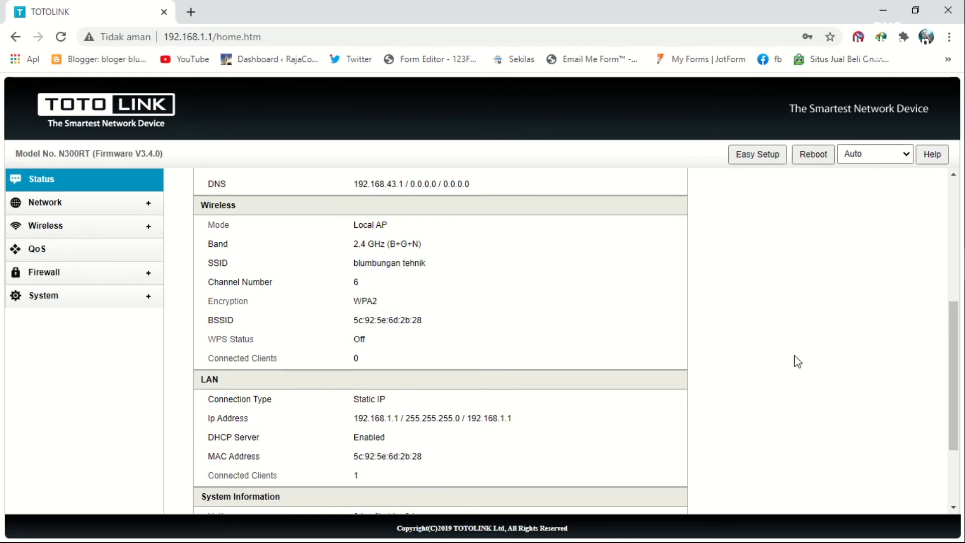
scroll(798, 361, down, 2)
scroll(798, 362, up, 5)
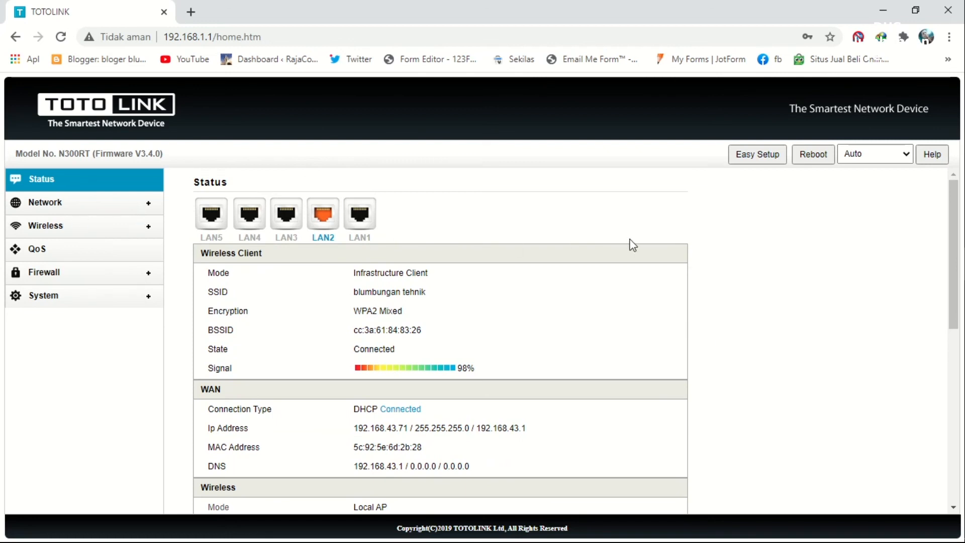
click(756, 161)
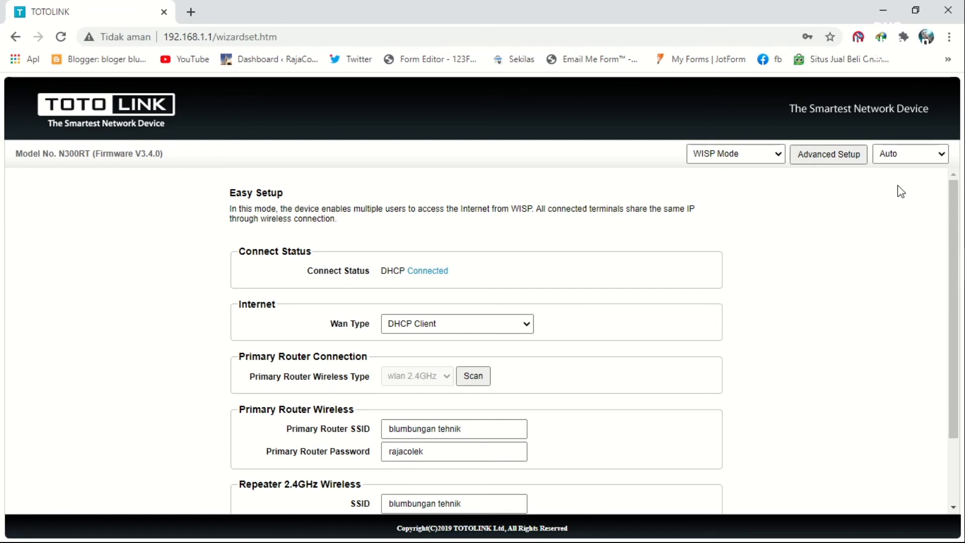
- Return to the Advanced Setup Status page showing blumbungan tehnik at 97% signal
click(837, 159)
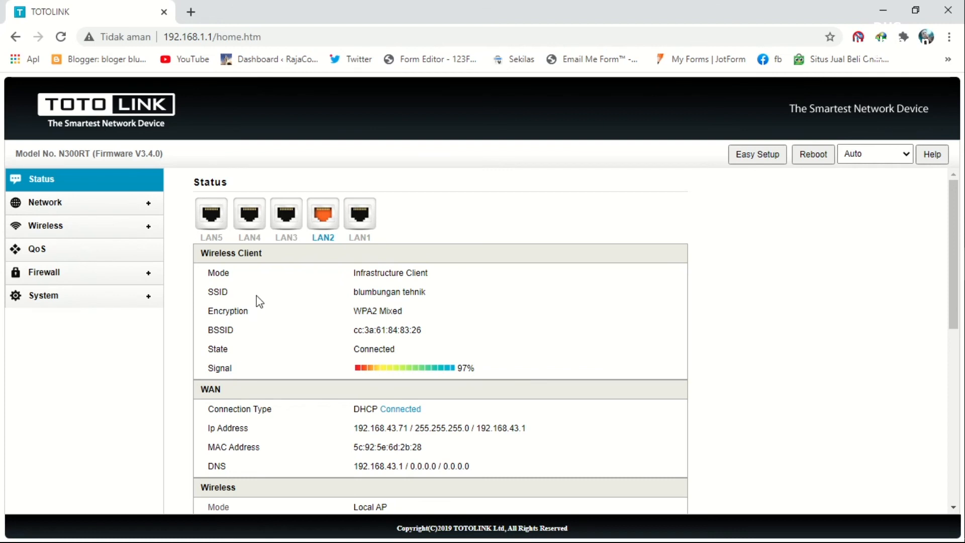
mouse_move(940, 365)
scroll(649, 360, down, 7)
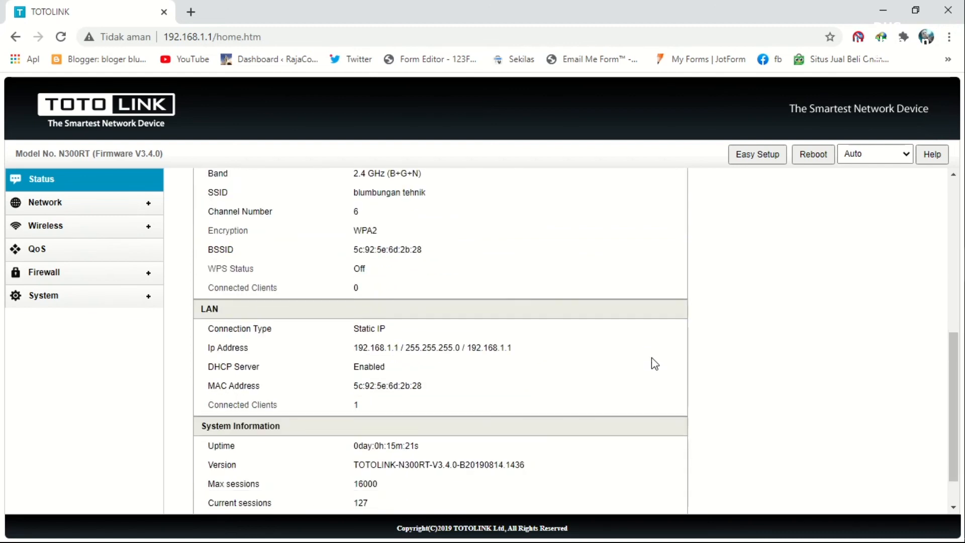
scroll(654, 363, up, 3)
scroll(655, 362, down, 4)
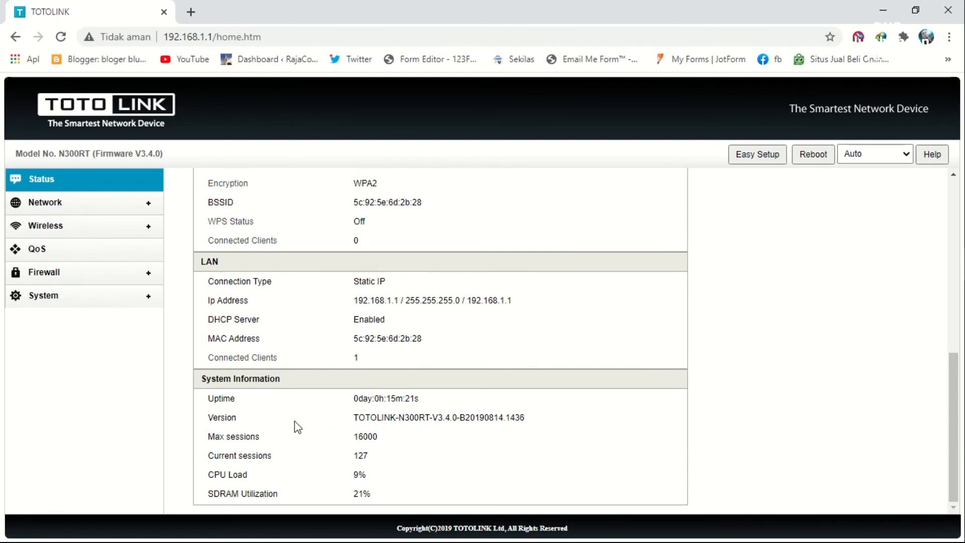
scroll(699, 397, up, 5)
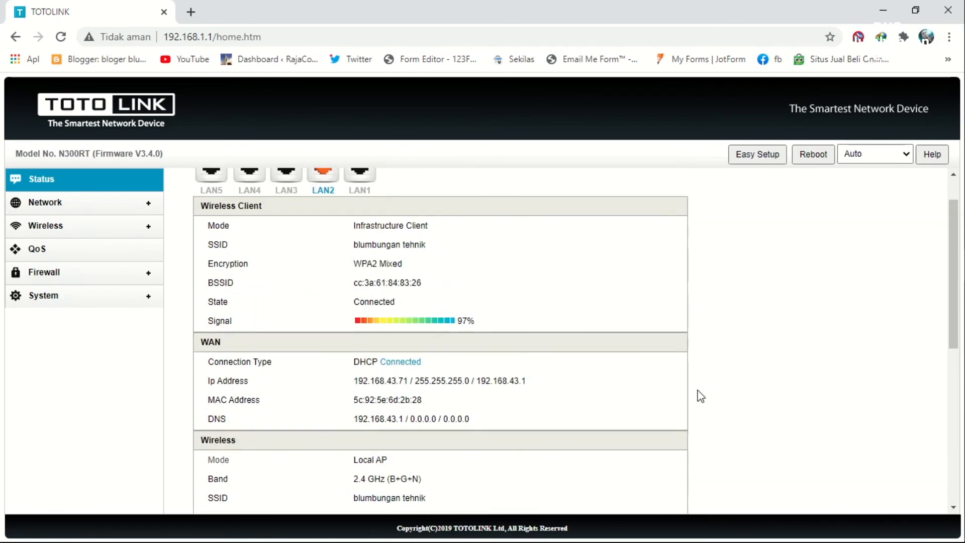
scroll(700, 397, down, 5)
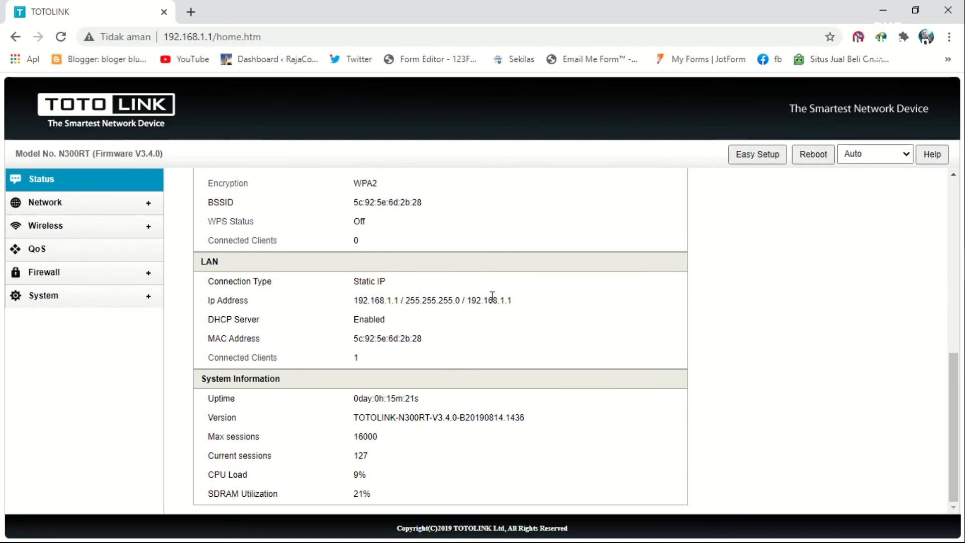
scroll(573, 297, up, 3)
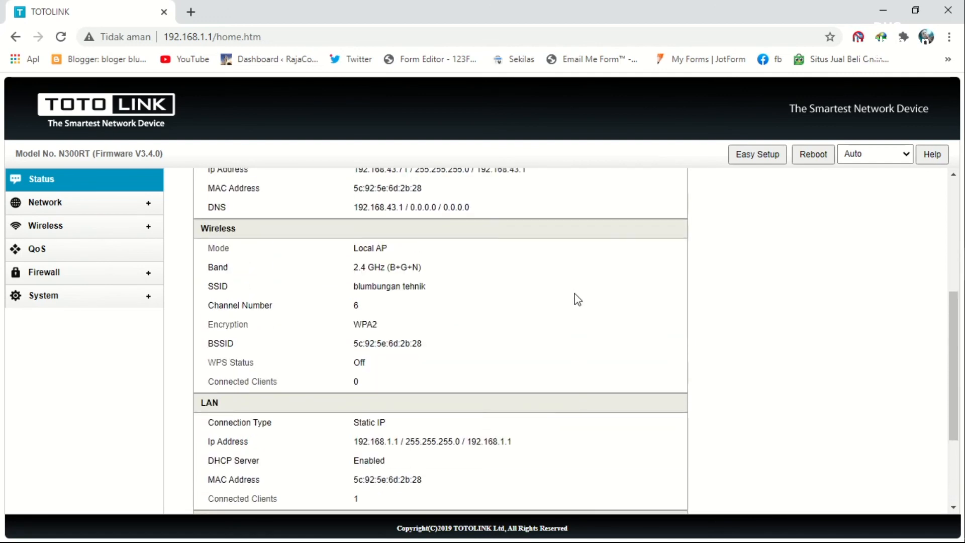
scroll(577, 299, down, 1)
scroll(578, 299, down, 1)
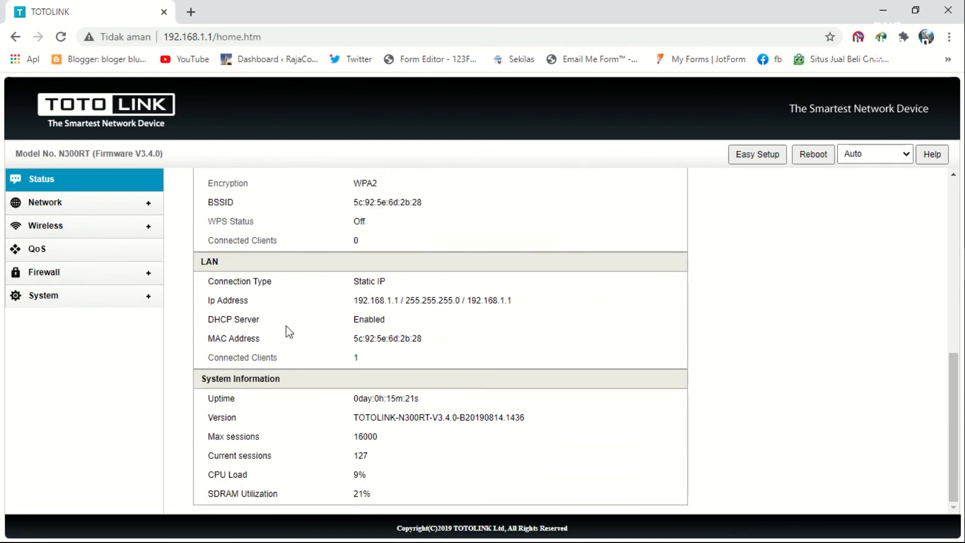
scroll(290, 325, up, 3)
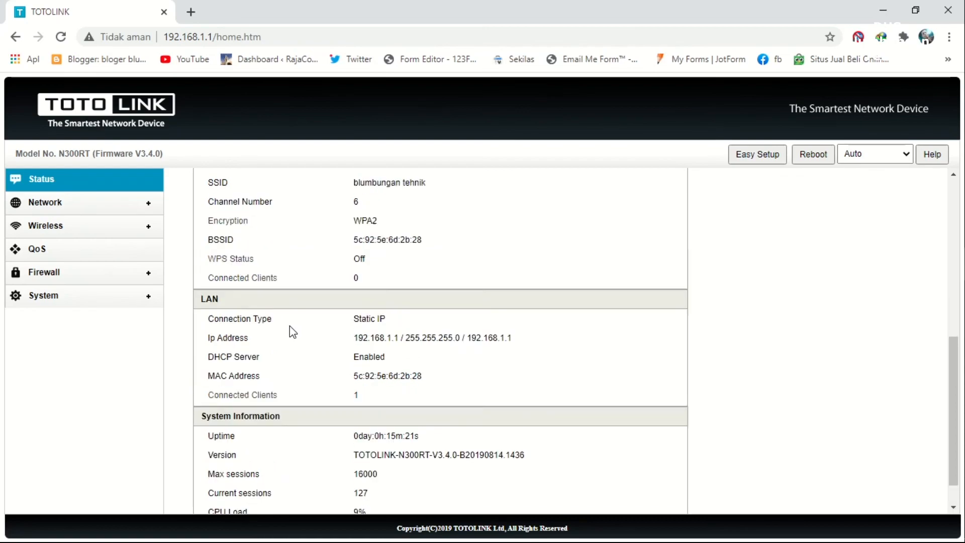